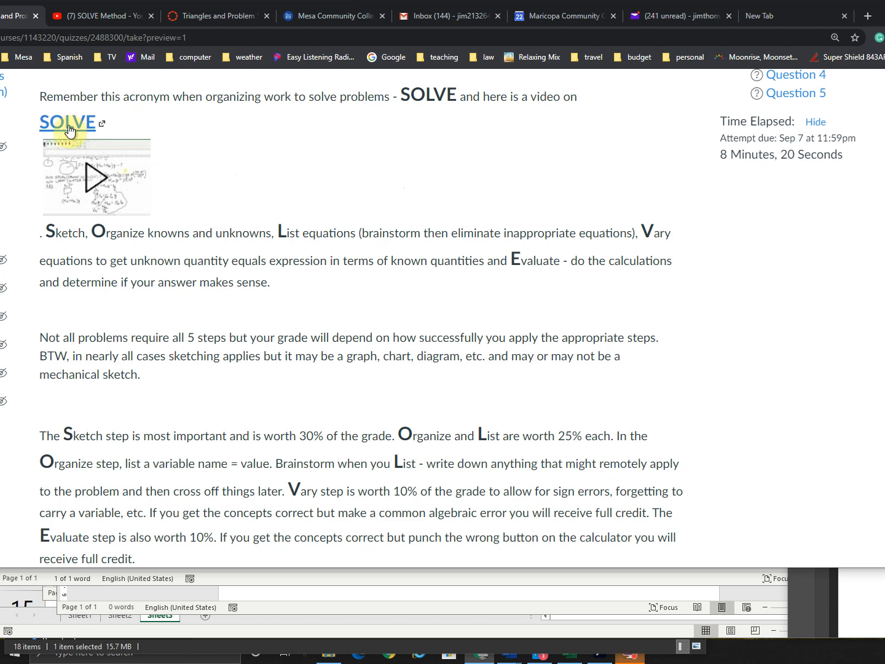
Step: Bring up the SOLVE Method video page on YouTube
click(115, 17)
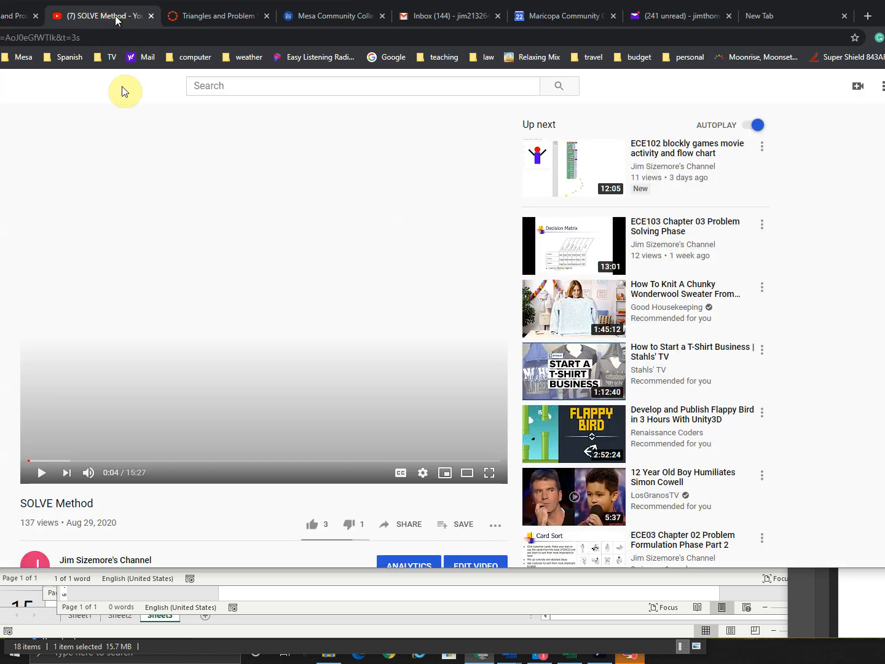
click(315, 432)
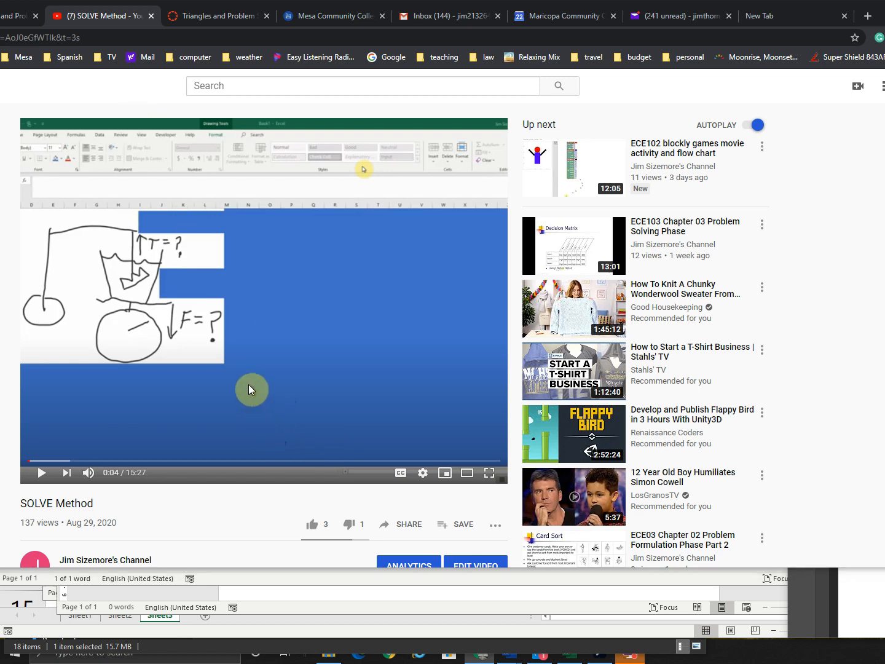
Step: Switch to the Word document containing the YouTube link and set the whole link's font size to 20
key(alt+Tab)
key(alt+Tab)
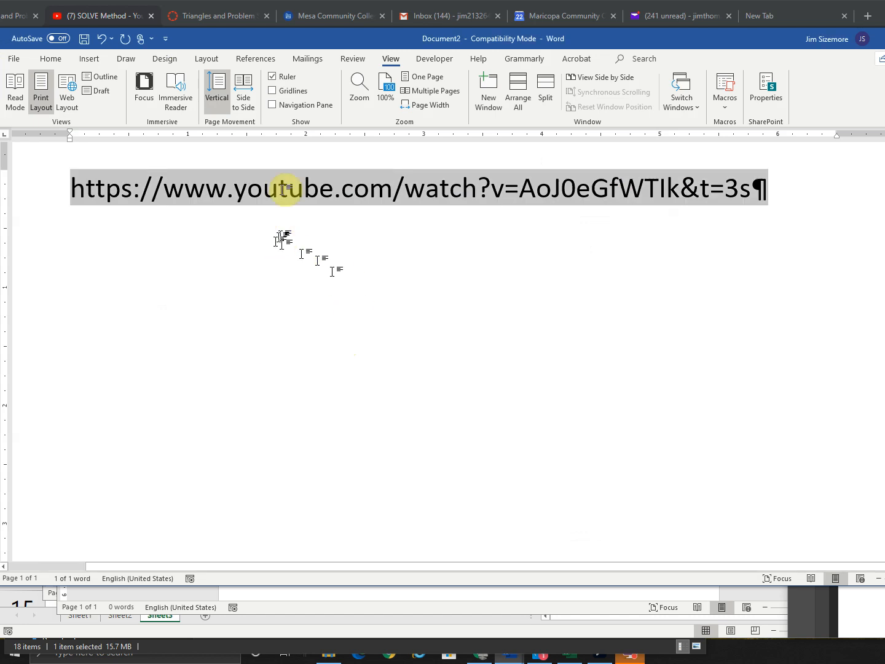
click(201, 308)
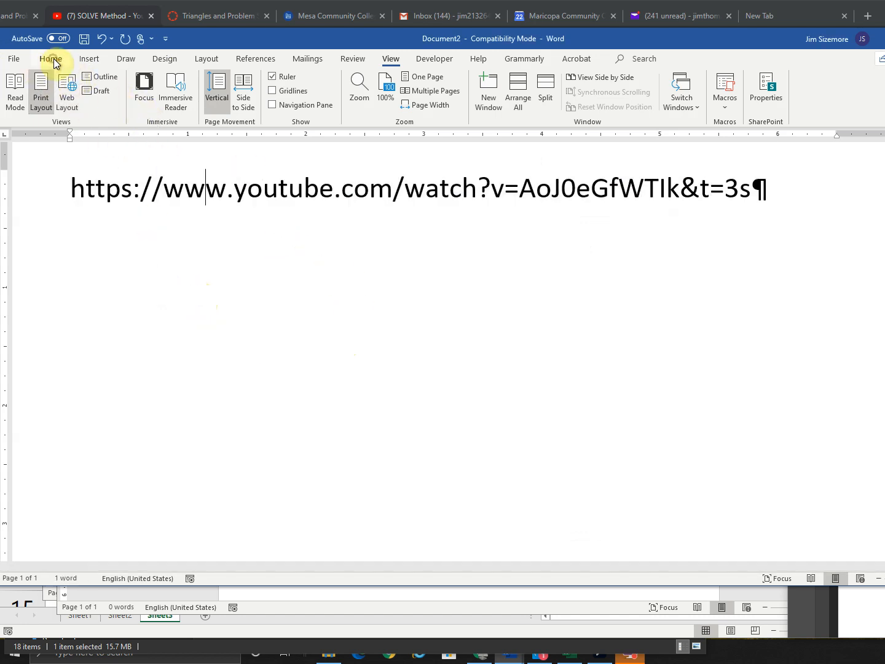
click(54, 57)
drag(72, 189, 777, 163)
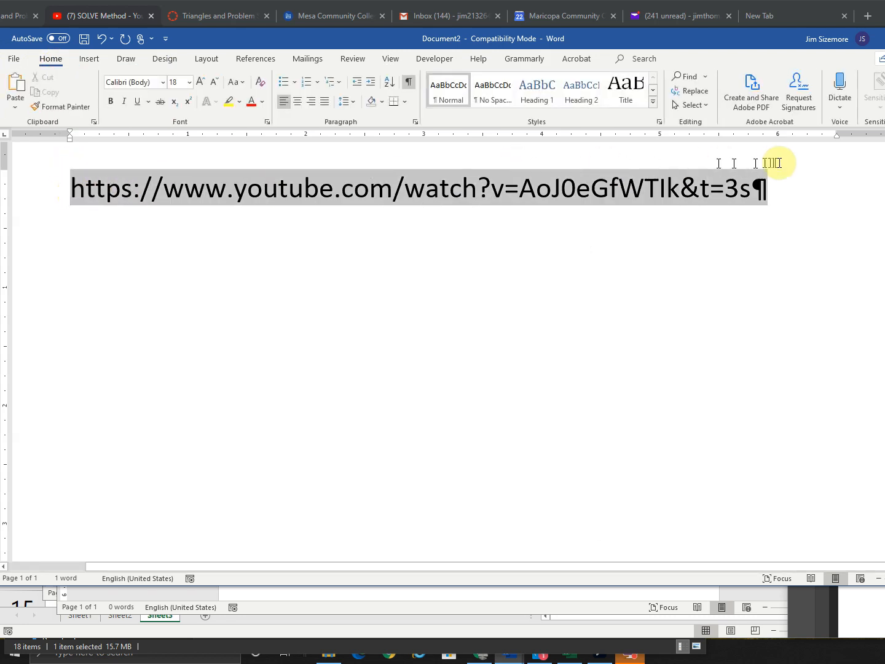
click(200, 83)
click(200, 83)
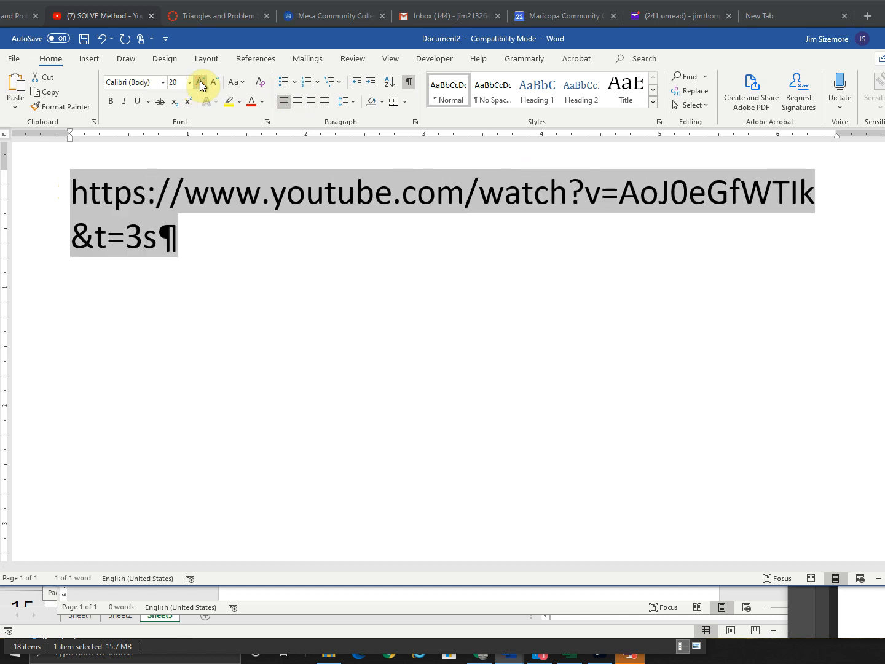
click(218, 82)
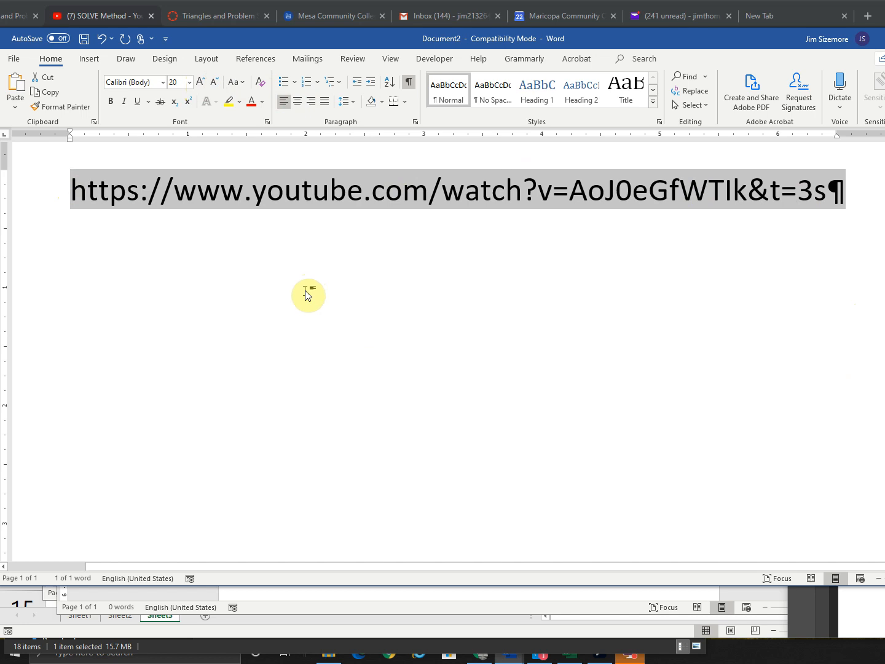
Step: Return to the browser and show the quiz page with the SOLVE acronym instructions
key(alt+Tab)
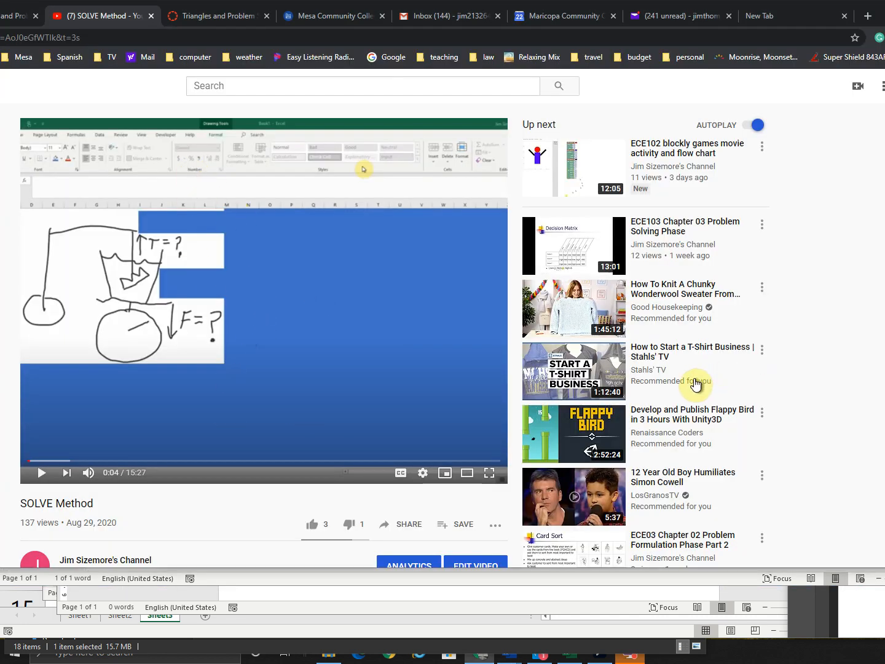
mouse_move(690, 377)
key(alt+Tab)
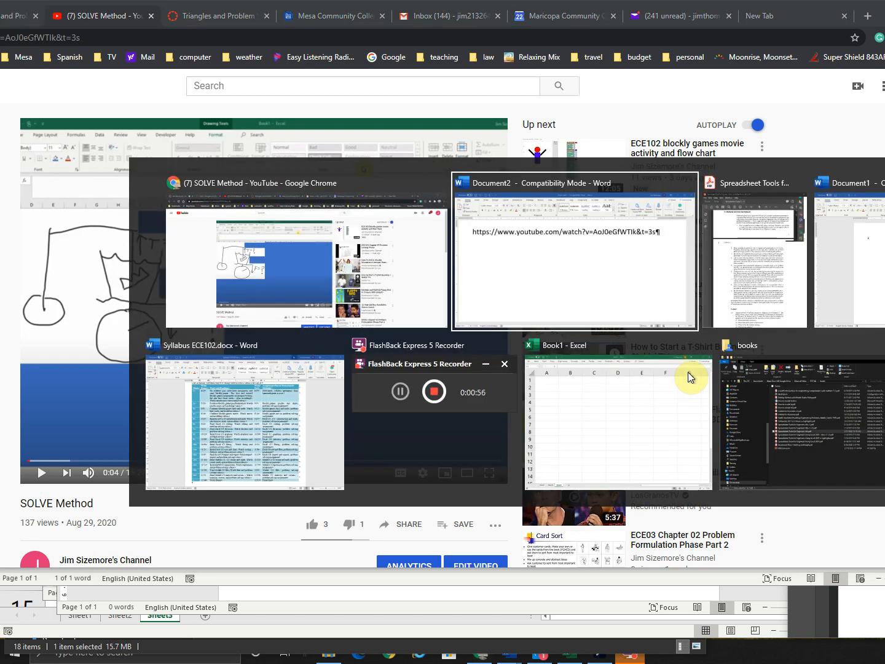
key(alt+Tab)
key(alt+Tab)
key(alt+Tab)
key(alt+Tab)
key(alt+Tab)
key(alt+Tab)
key(alt+Tab)
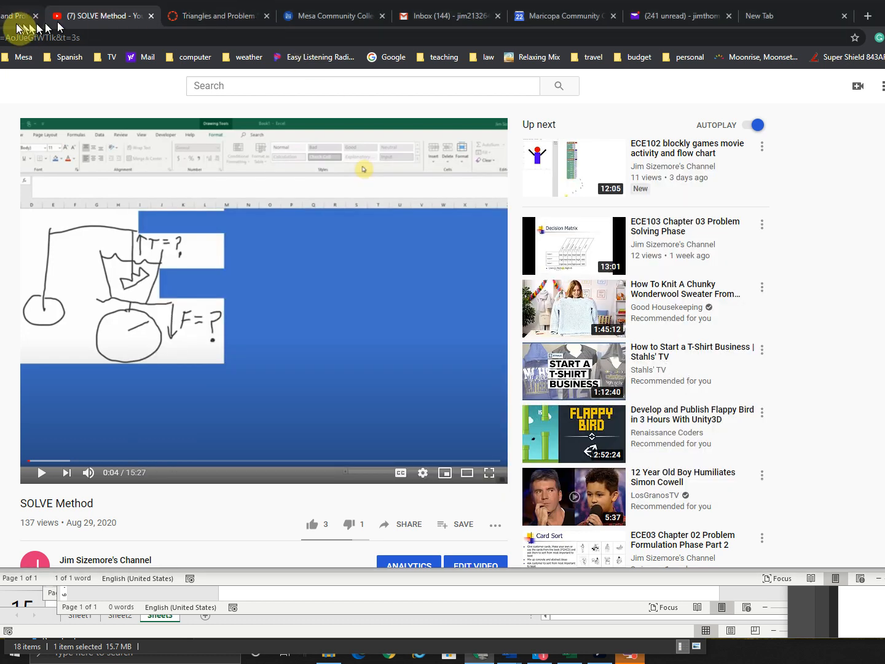
click(15, 19)
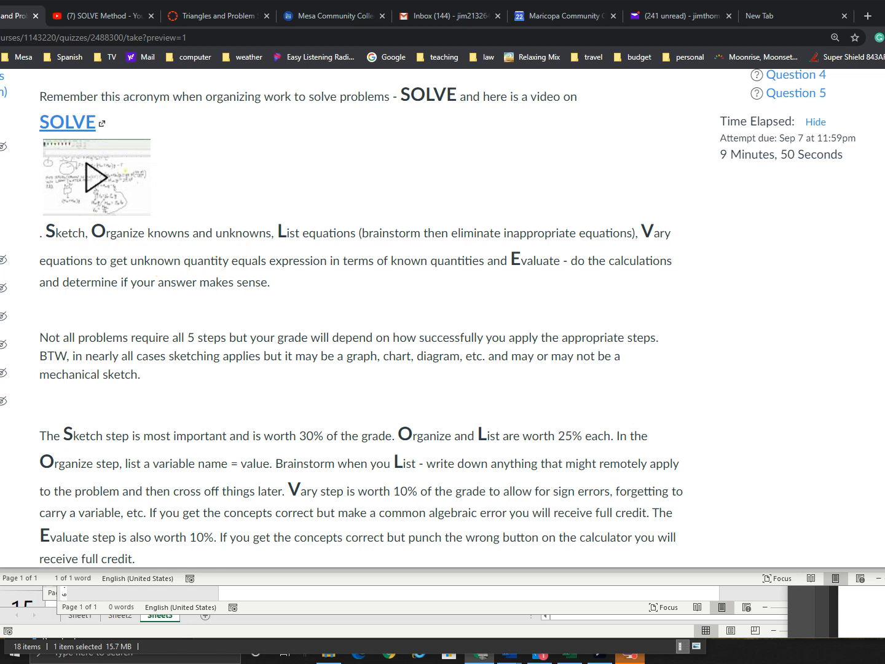
Step: Highlight "brainstorm then eliminate inappropriate equations" in the List part of the SOLVE description
key(alt+Tab)
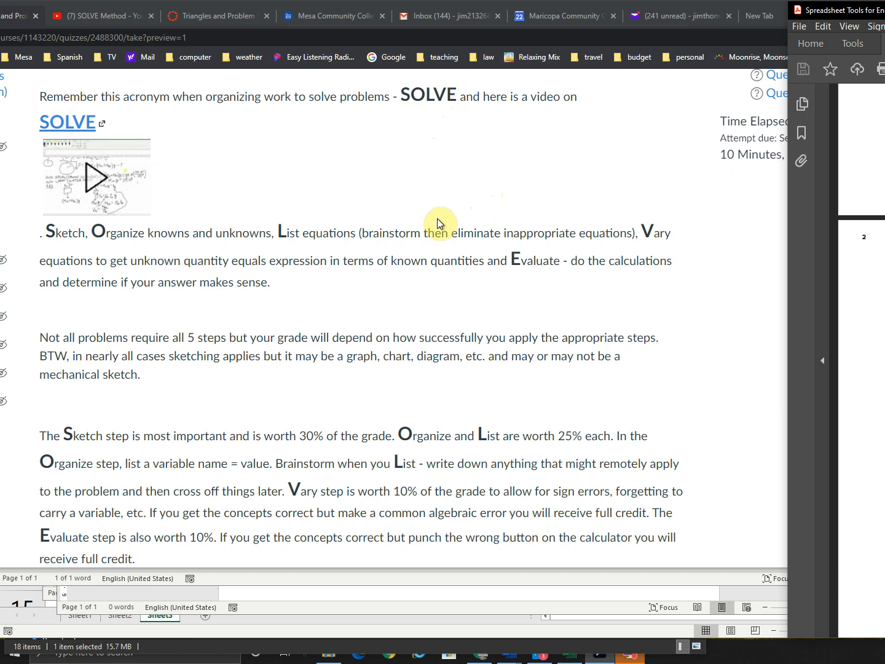
click(363, 233)
double_click(396, 233)
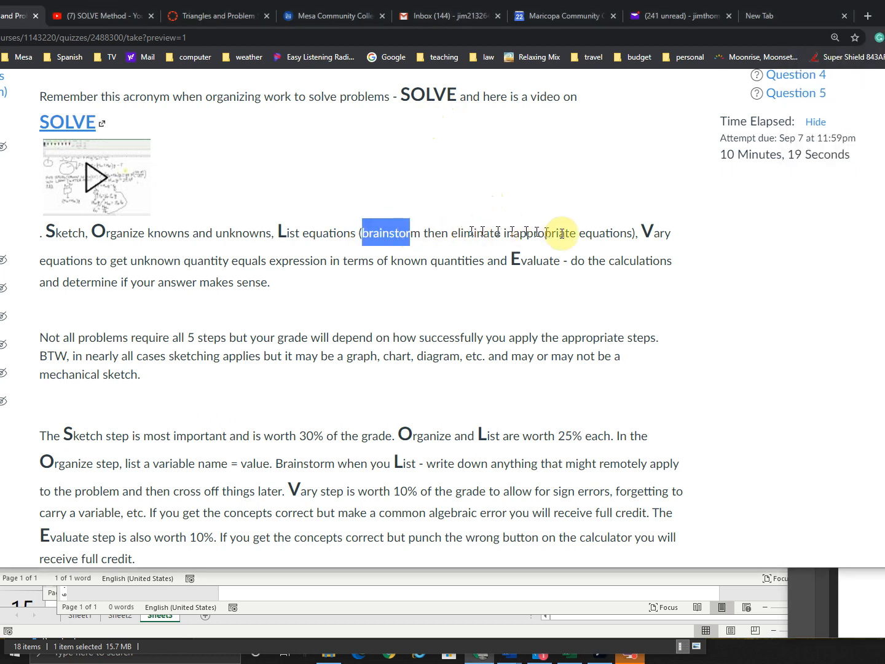
drag(594, 235, 632, 236)
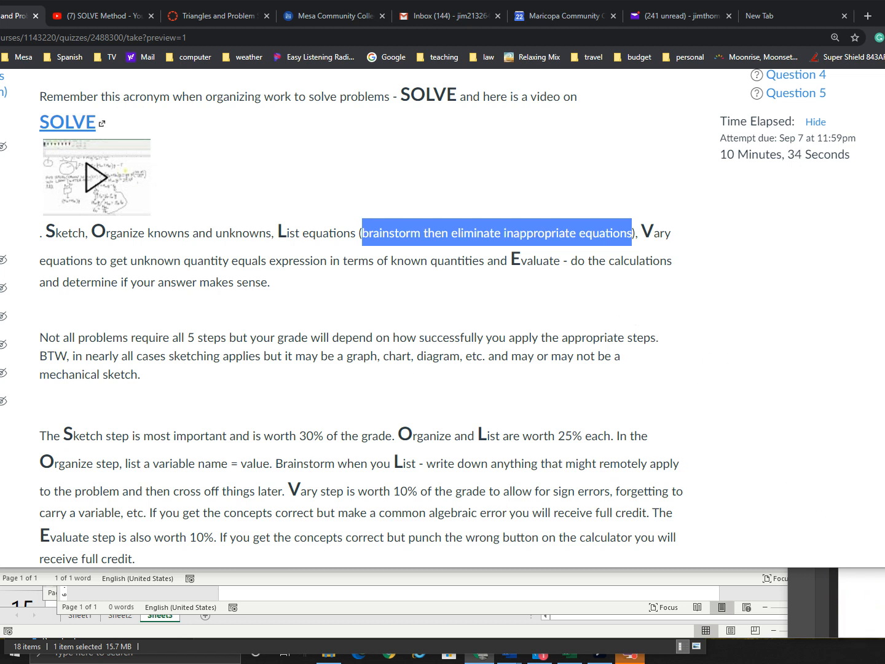
Step: Highlight the Vary clause up to "known quantities" in the SOLVE description, followed by only "unknown quantity"
click(847, 608)
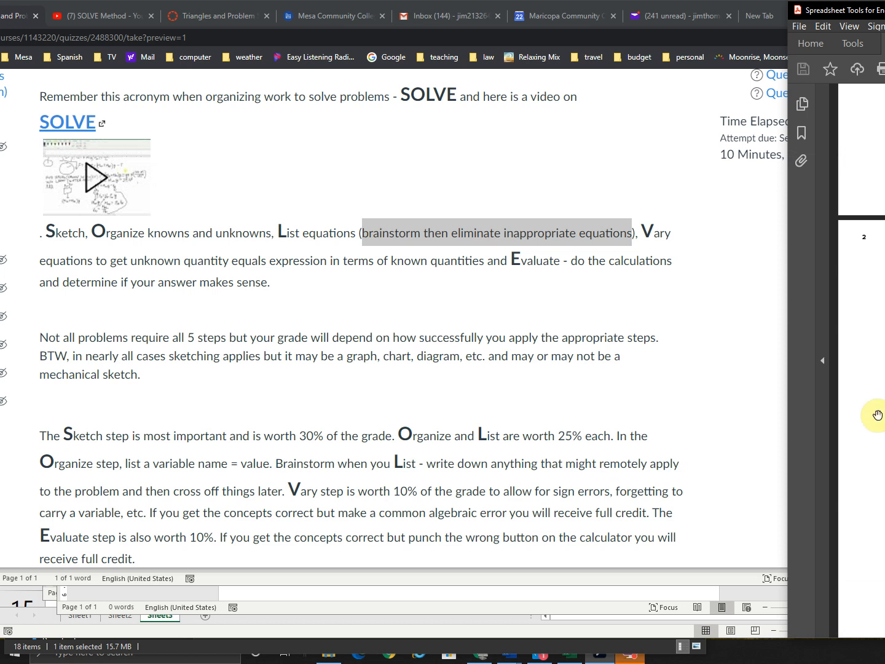
click(646, 228)
drag(644, 232, 484, 258)
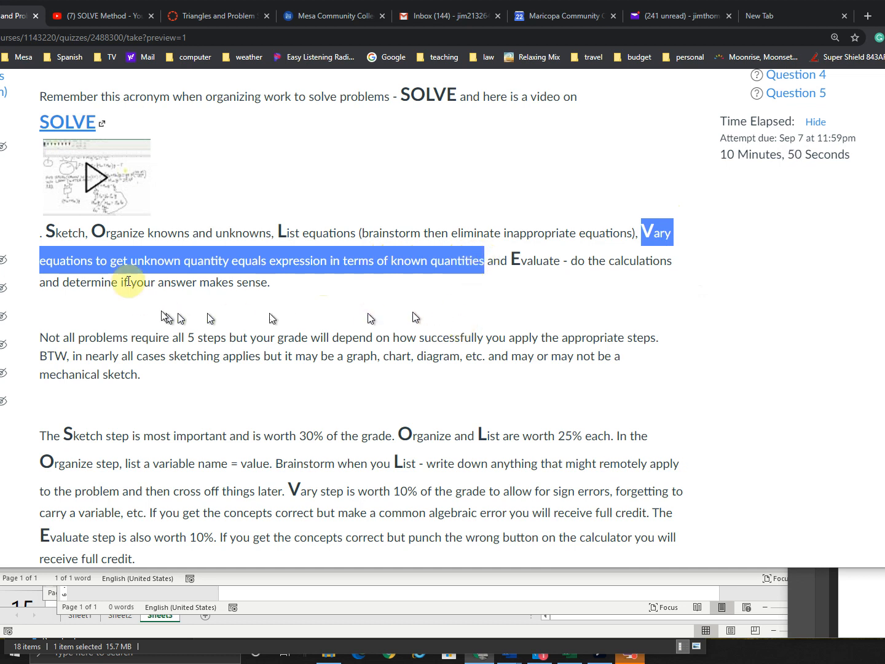
drag(130, 261, 228, 260)
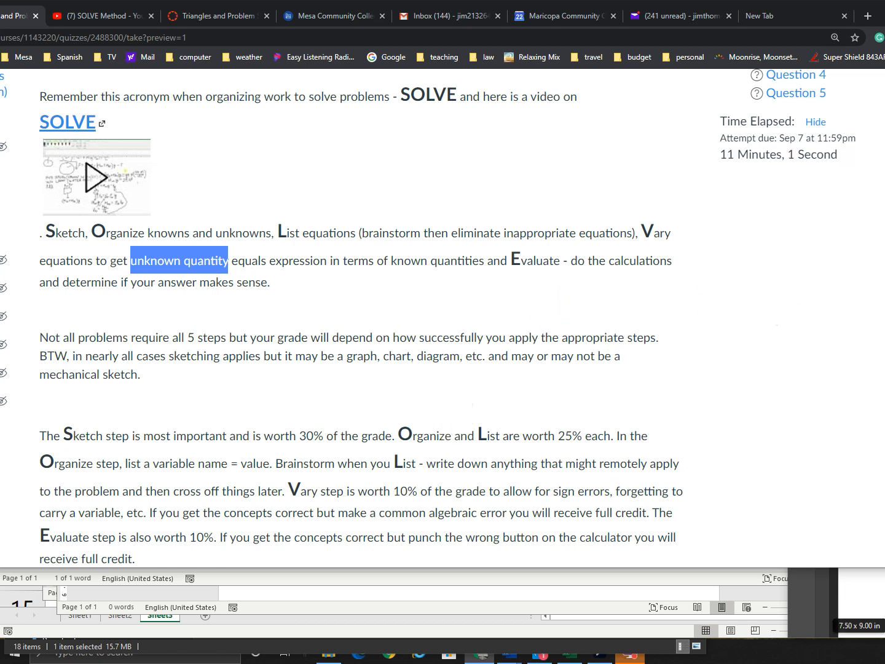
Step: Switch to the Spreadsheet Tools PDF and browse forward to page 4
click(864, 605)
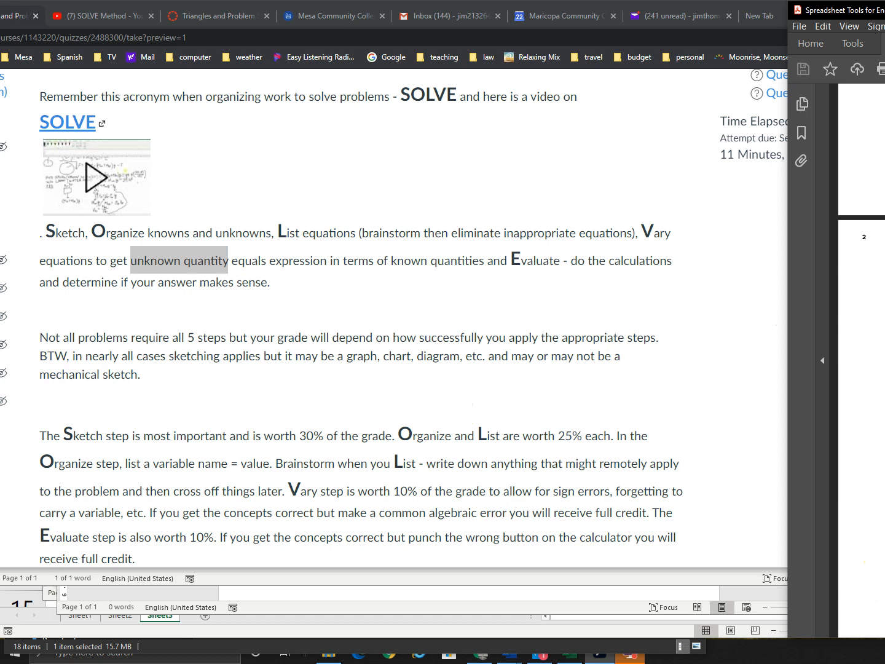
scroll(861, 360, down, 3)
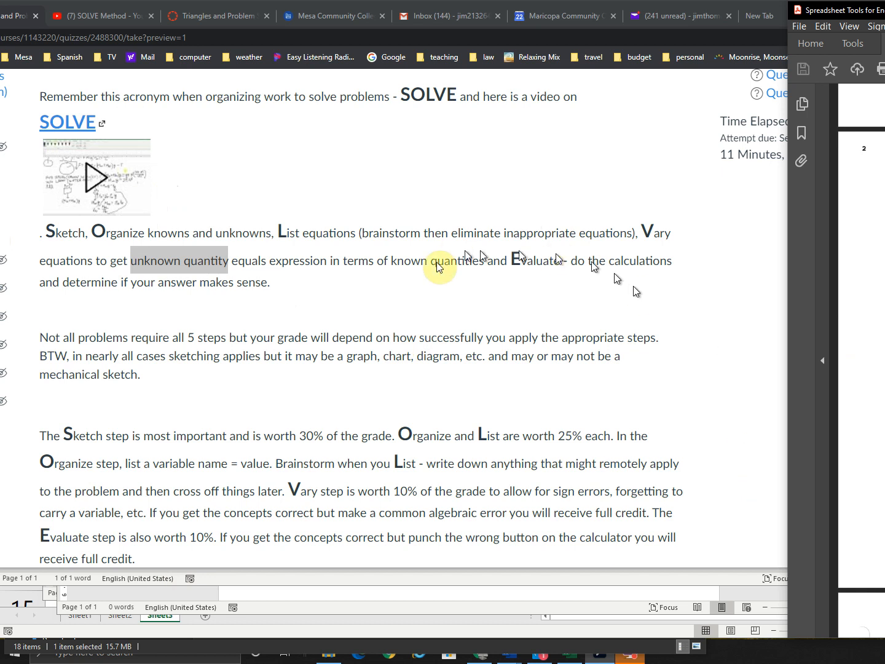
scroll(862, 360, down, 14)
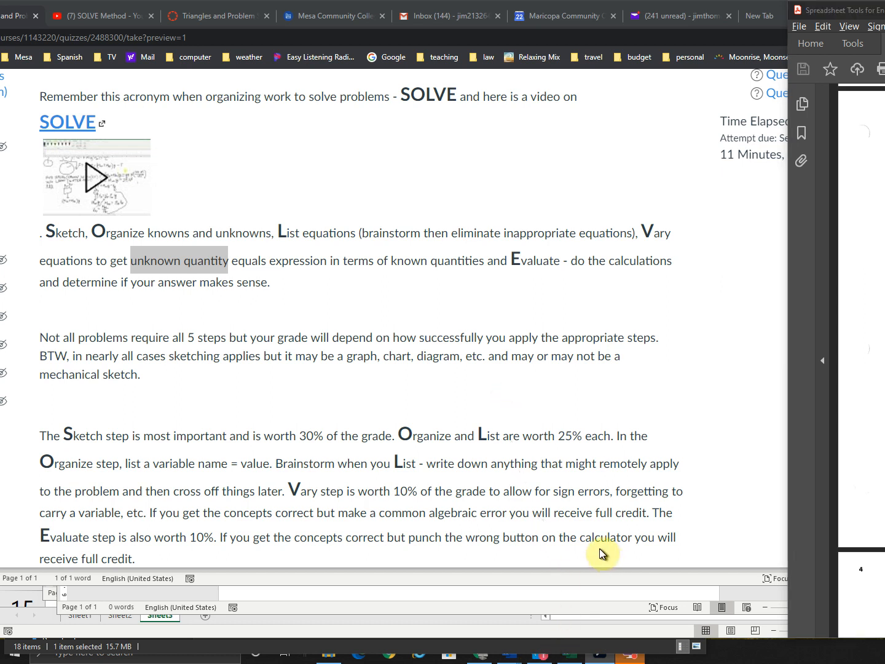
Step: Switch to the Book1 workbook in Excel
key(alt+Tab)
key(alt+Tab)
key(alt+Tab)
key(alt+Tab)
key(alt+Tab)
key(alt+Tab)
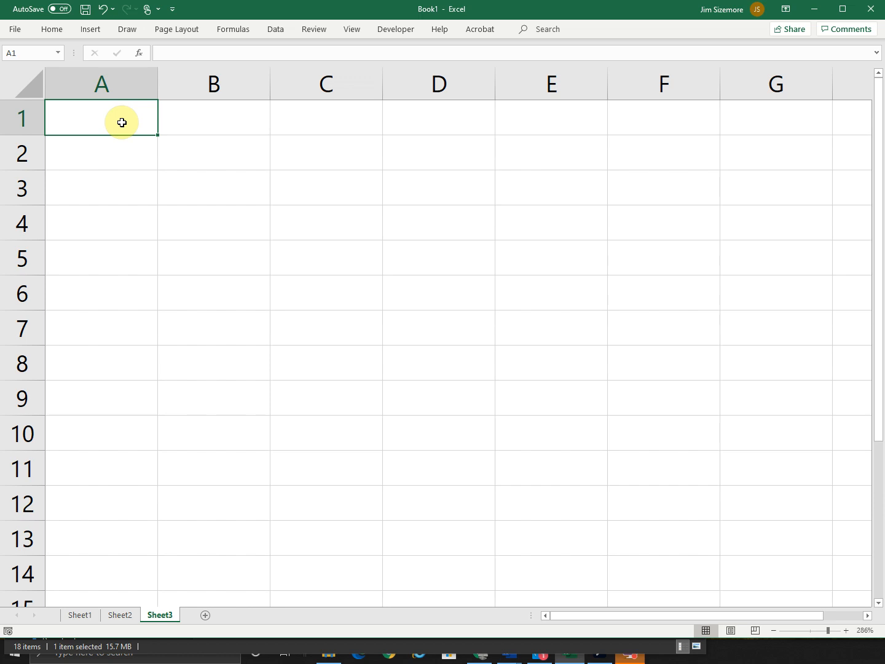
drag(122, 122, 599, 432)
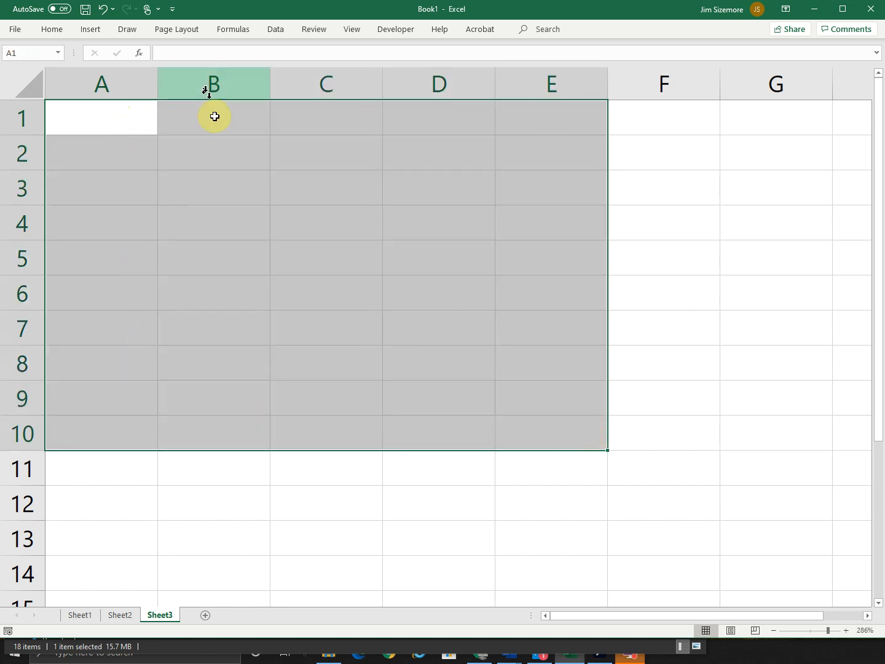
drag(218, 157, 217, 153)
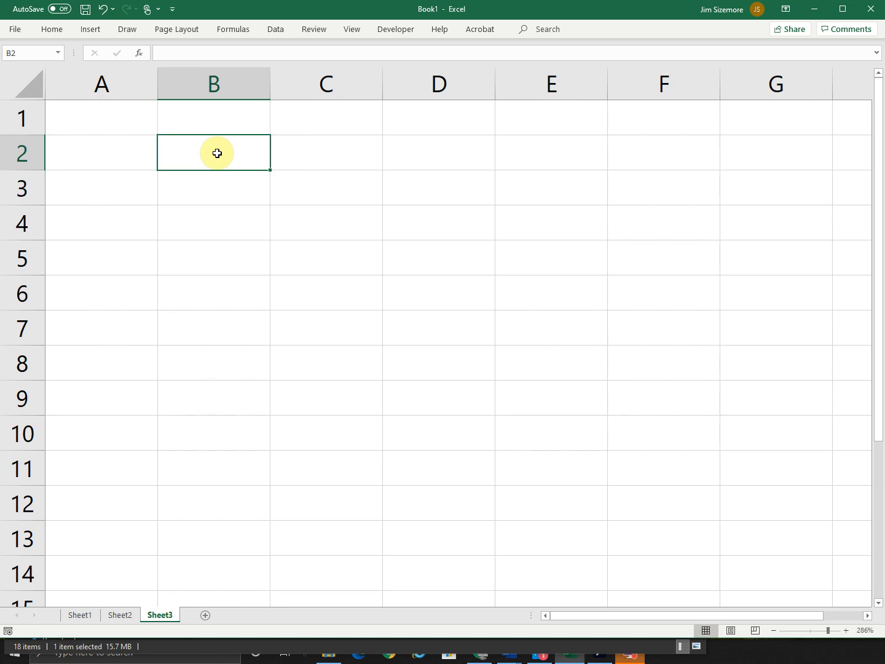
click(220, 113)
click(107, 170)
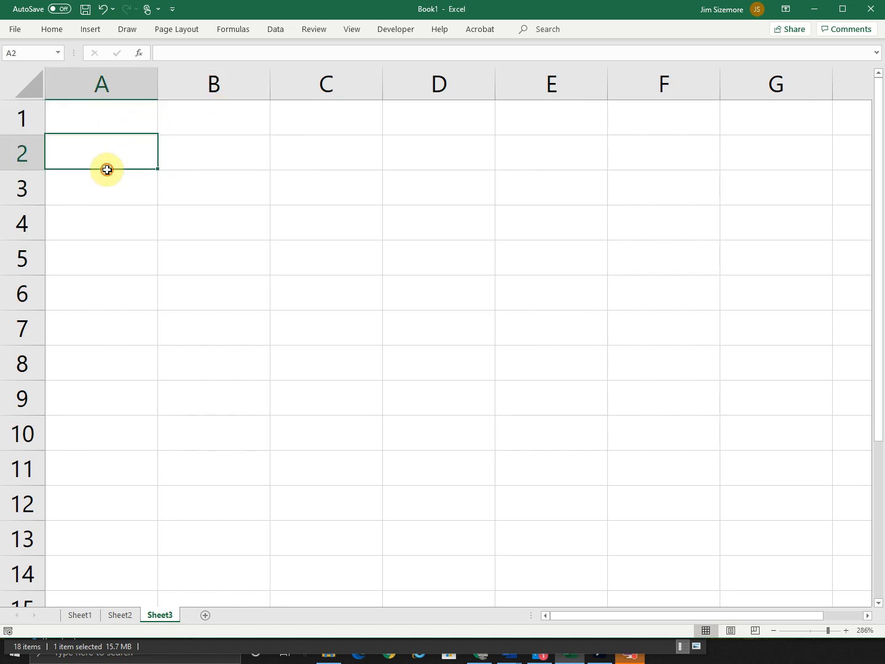
click(107, 215)
click(213, 227)
click(215, 153)
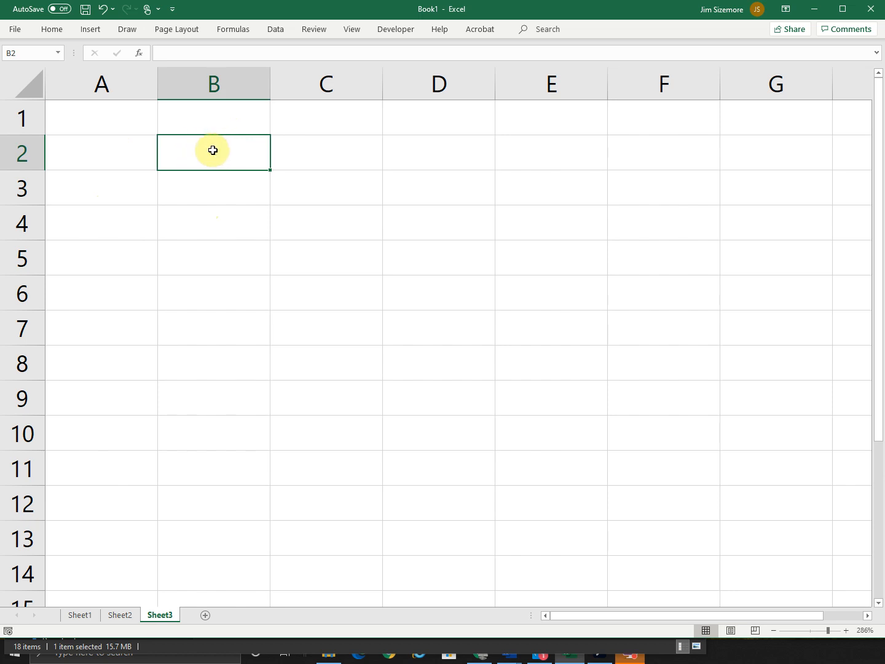
click(670, 339)
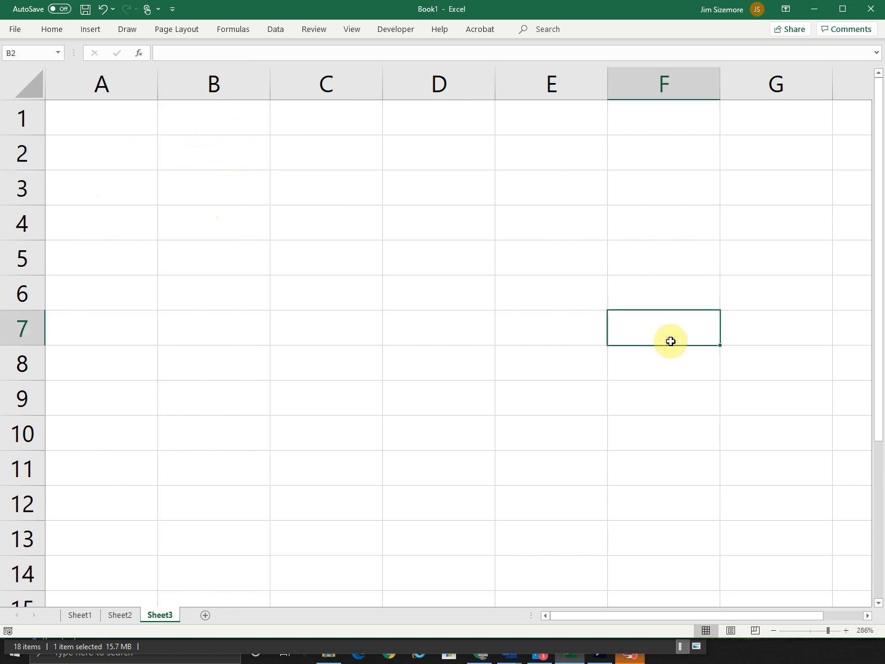
click(212, 154)
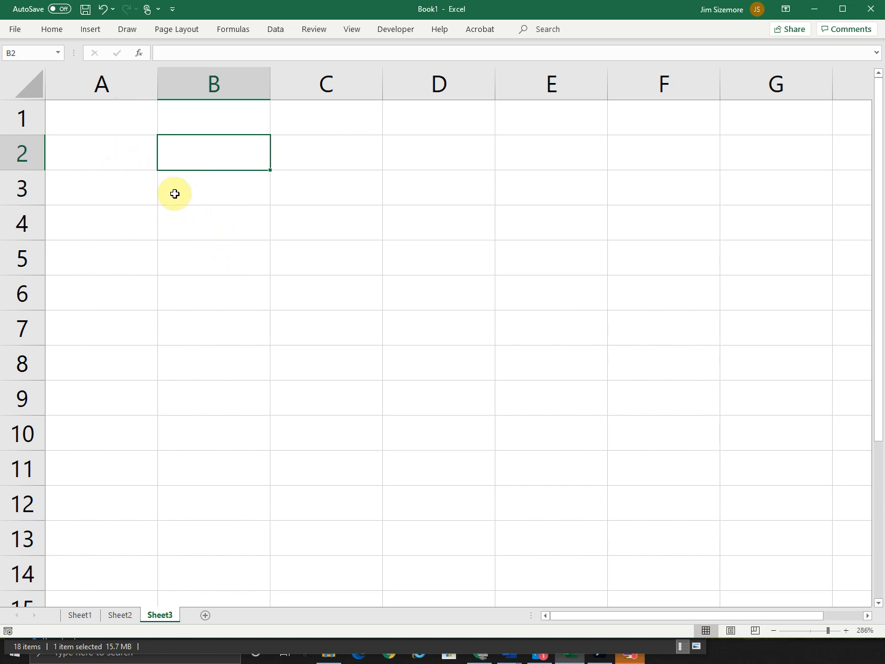
drag(120, 128, 738, 523)
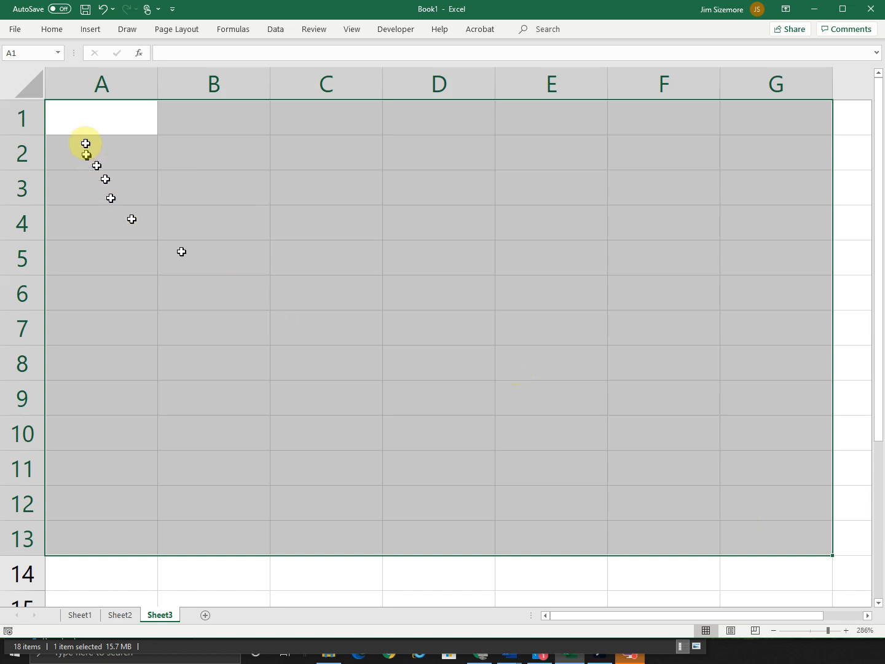
drag(83, 122, 641, 503)
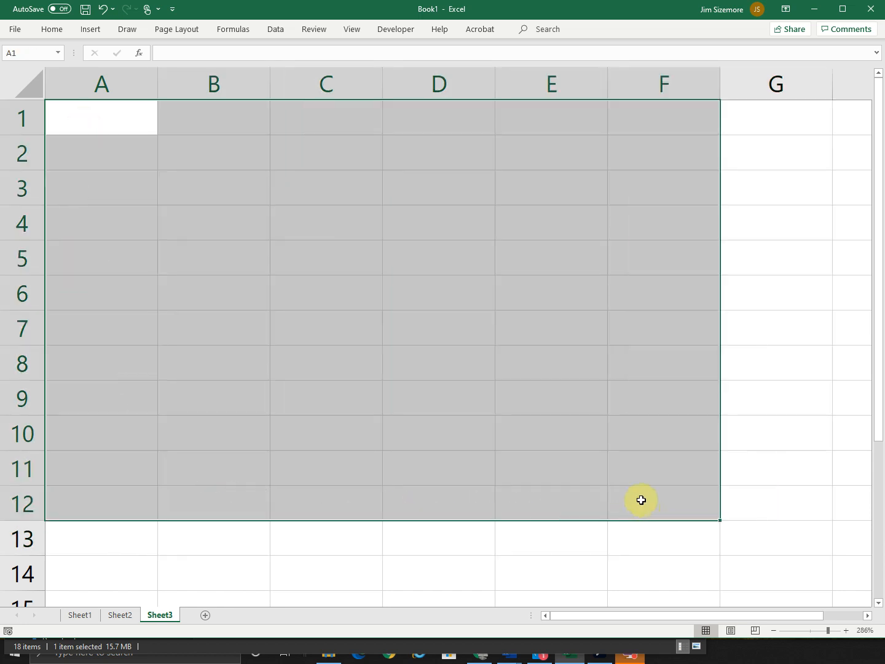
drag(780, 569, 92, 128)
click(194, 290)
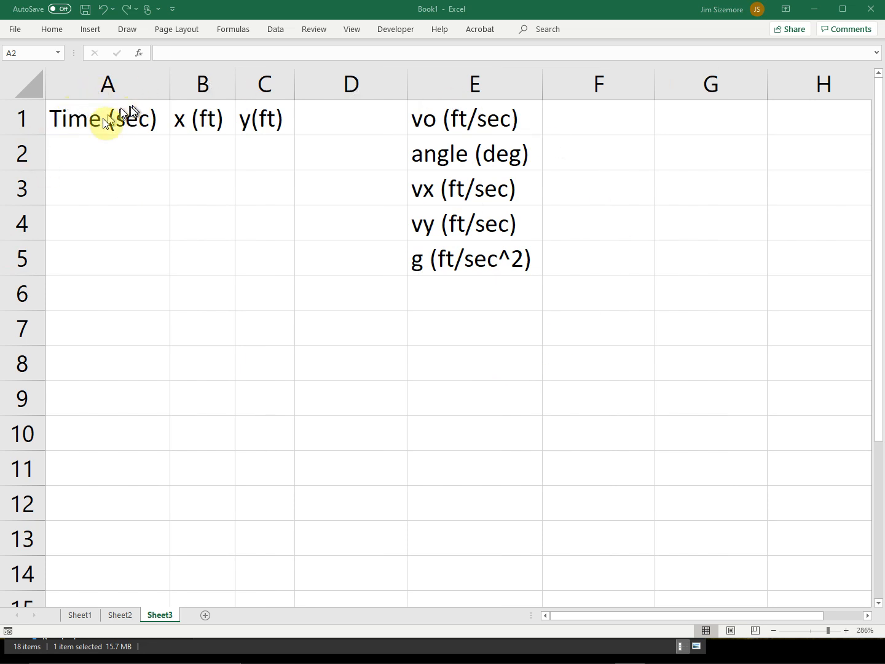
click(62, 120)
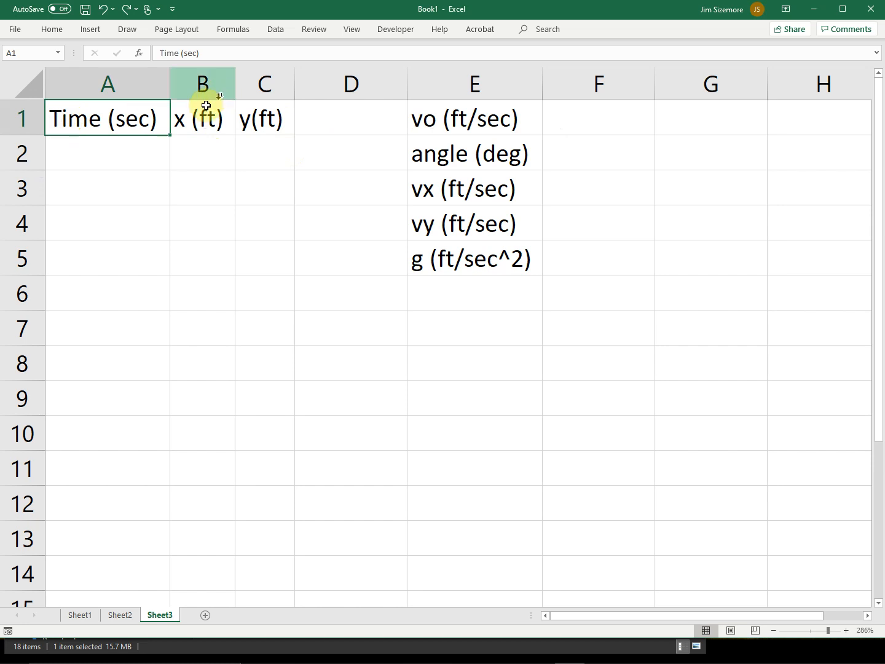
click(200, 118)
click(257, 119)
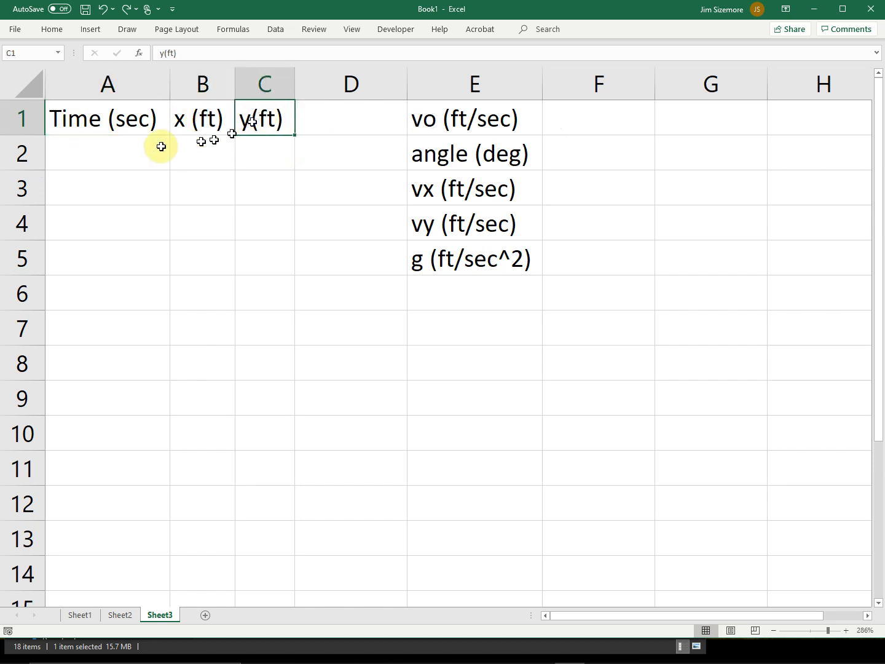
Step: Enter the time values 0 in cell A2 and 0.2 in cell A3 under the Time (sec) heading
click(107, 153)
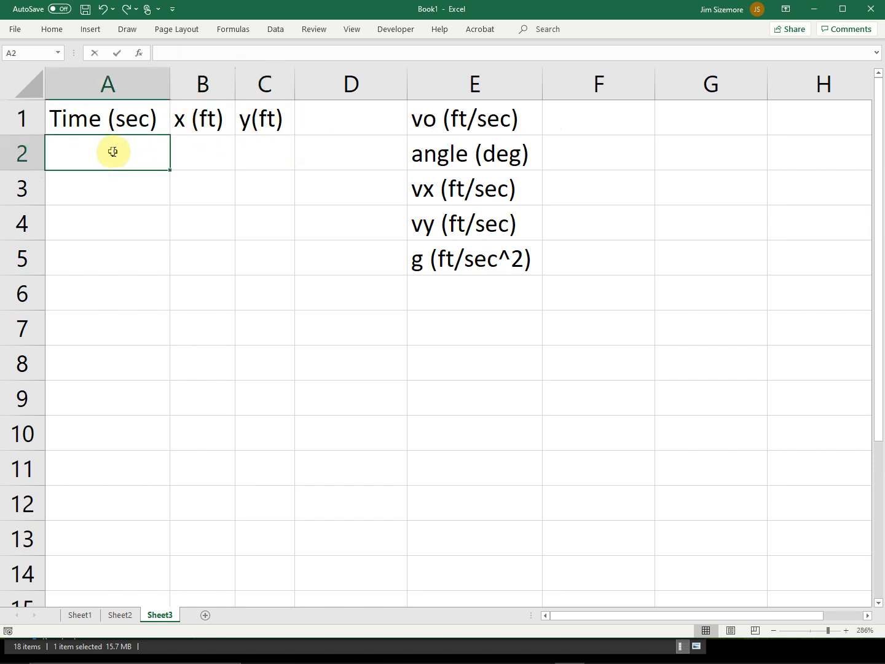
text(0)
key(Return)
text(0.2)
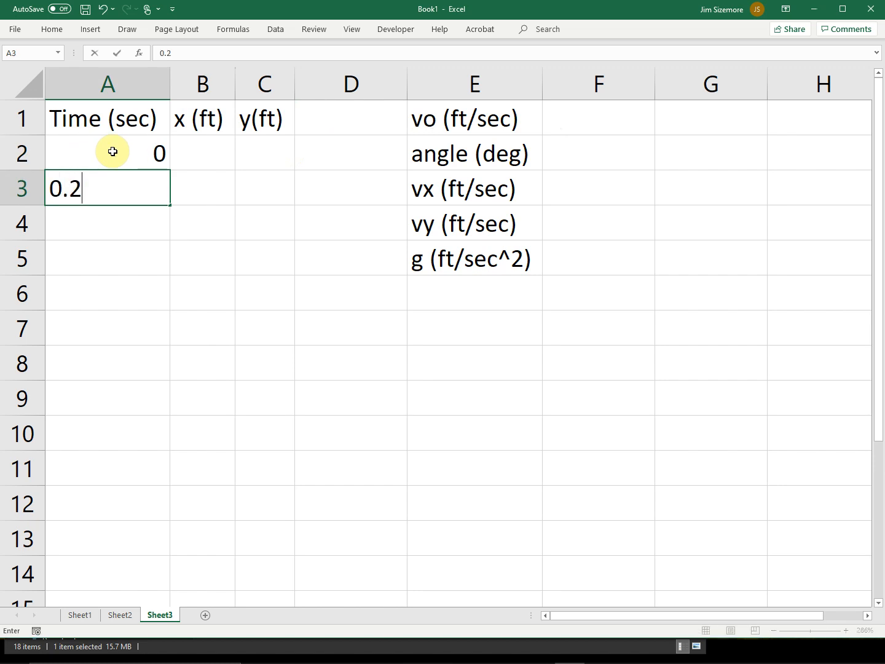
key(Return)
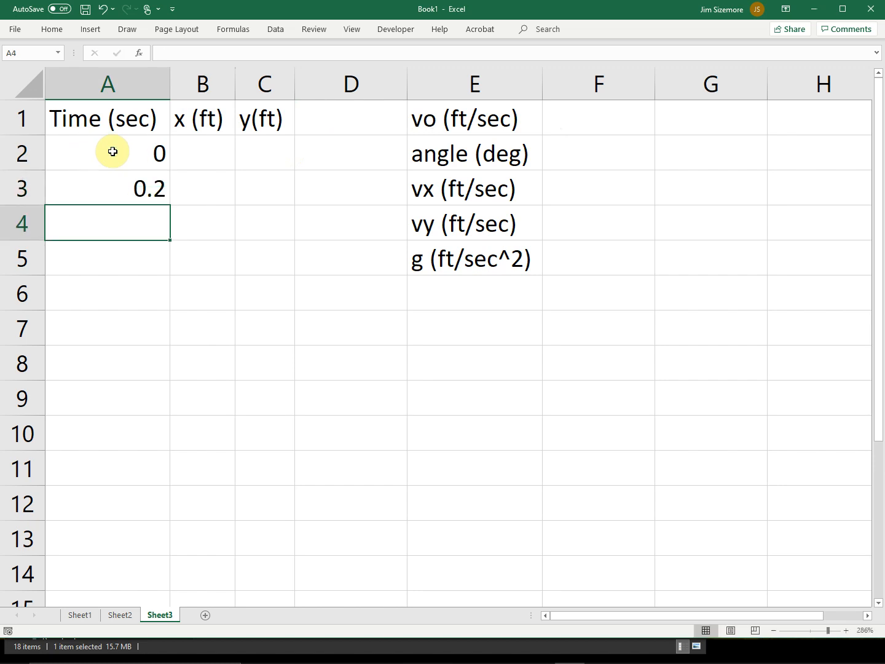
Step: Extend the time series in column A from the 0 and 0.2 entries down to 3.6 in cell A20
drag(113, 151, 115, 181)
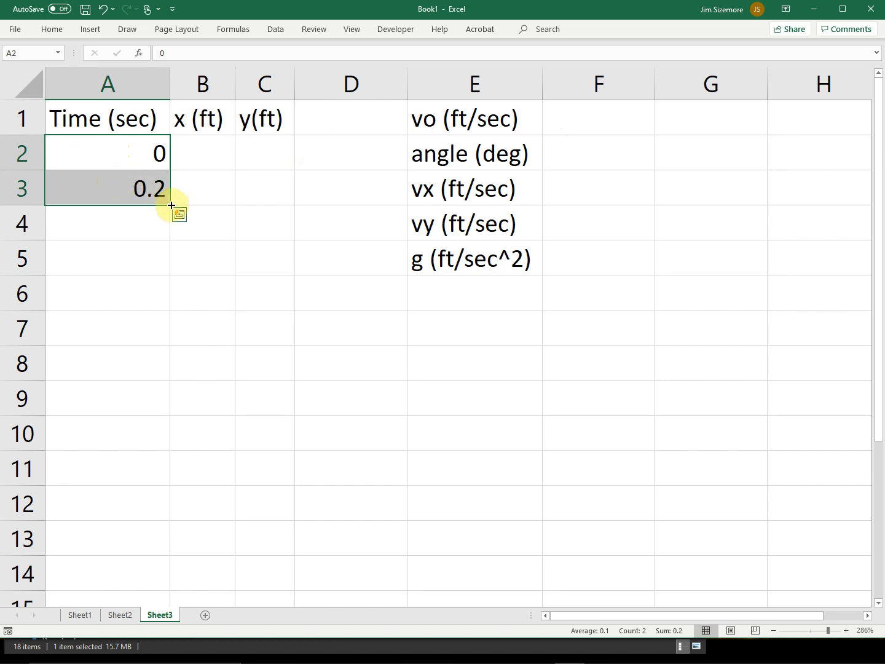
drag(169, 206, 155, 435)
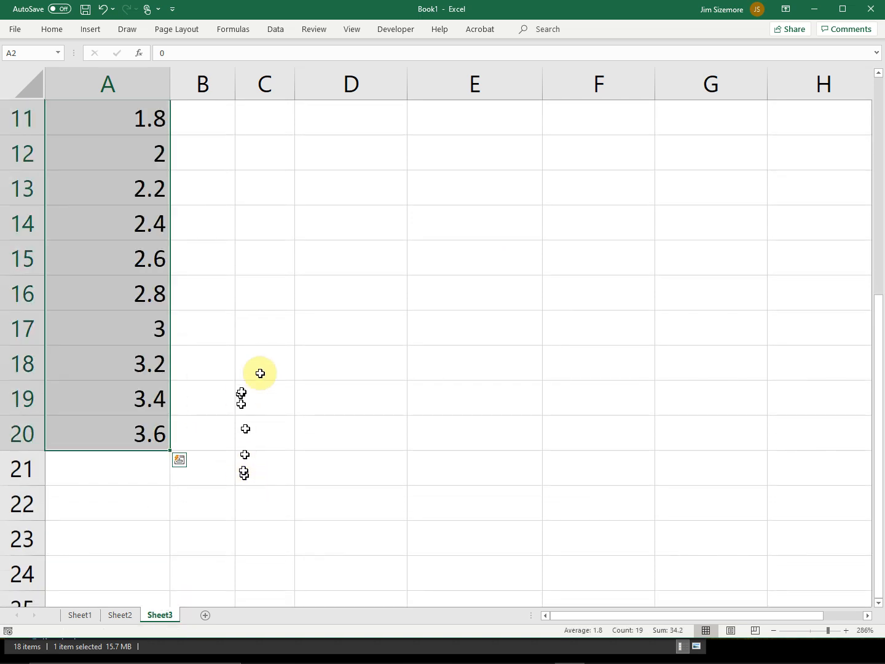
scroll(270, 347, up, 4)
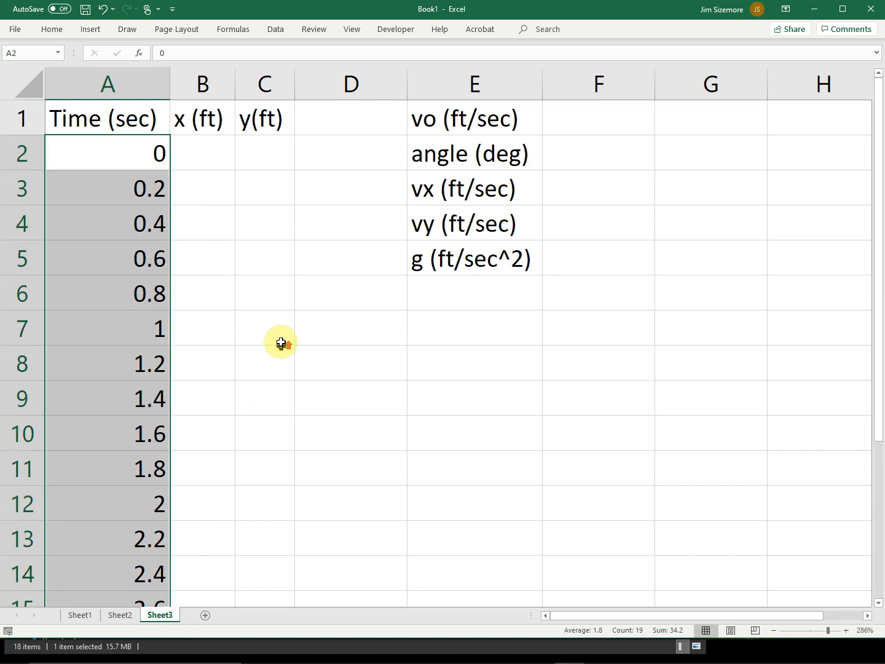
click(144, 154)
click(137, 183)
drag(161, 156, 173, 356)
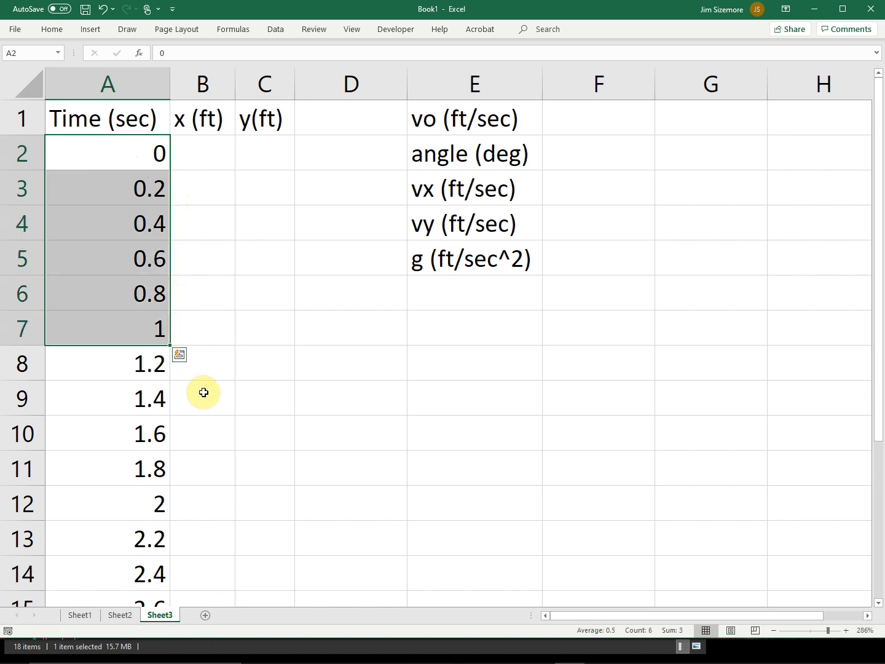
Step: Enter 100 for vo in cell F1 and 35 for the angle in cell F2
click(588, 120)
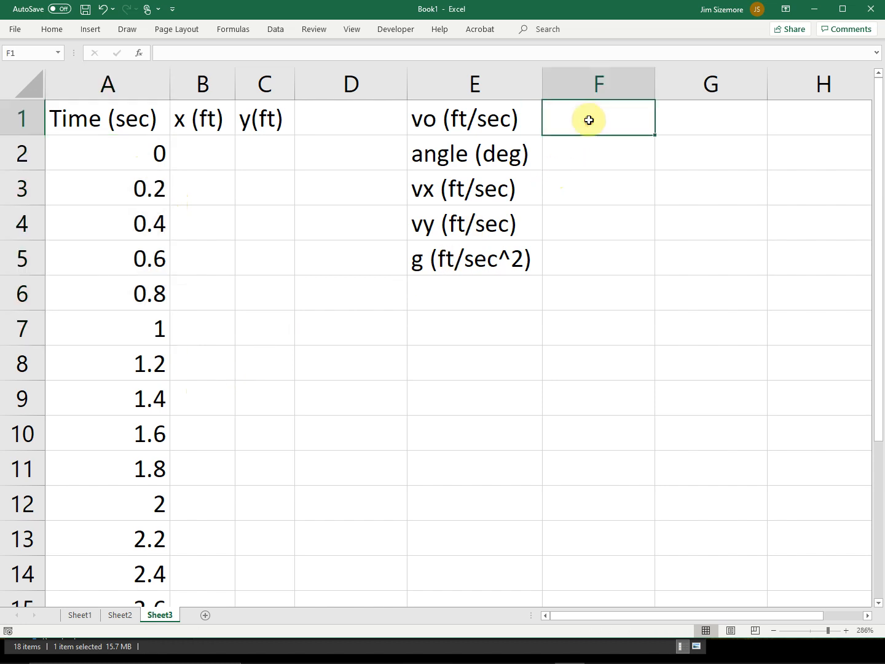
text(100)
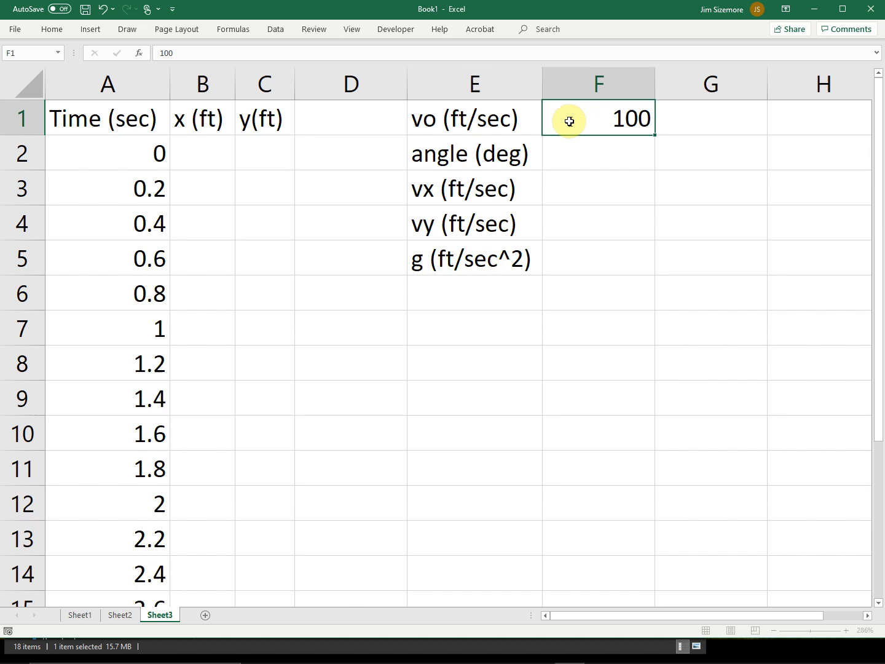
key(Return)
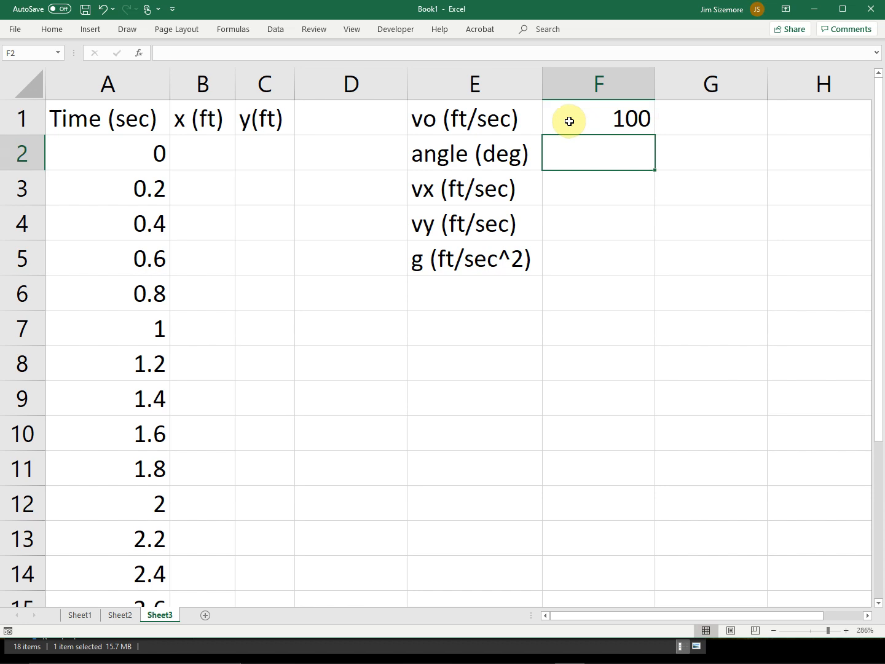
text(35)
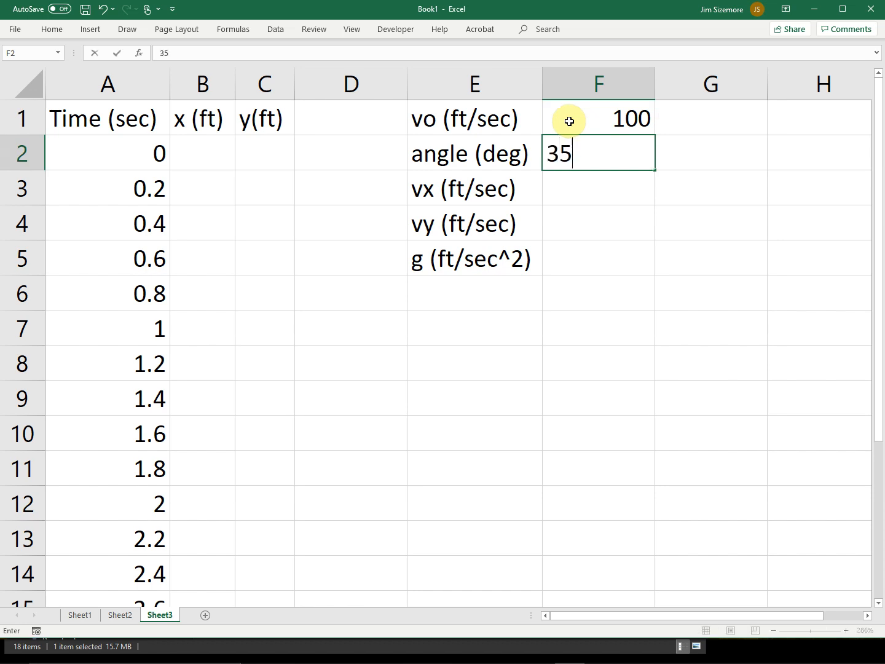
key(Return)
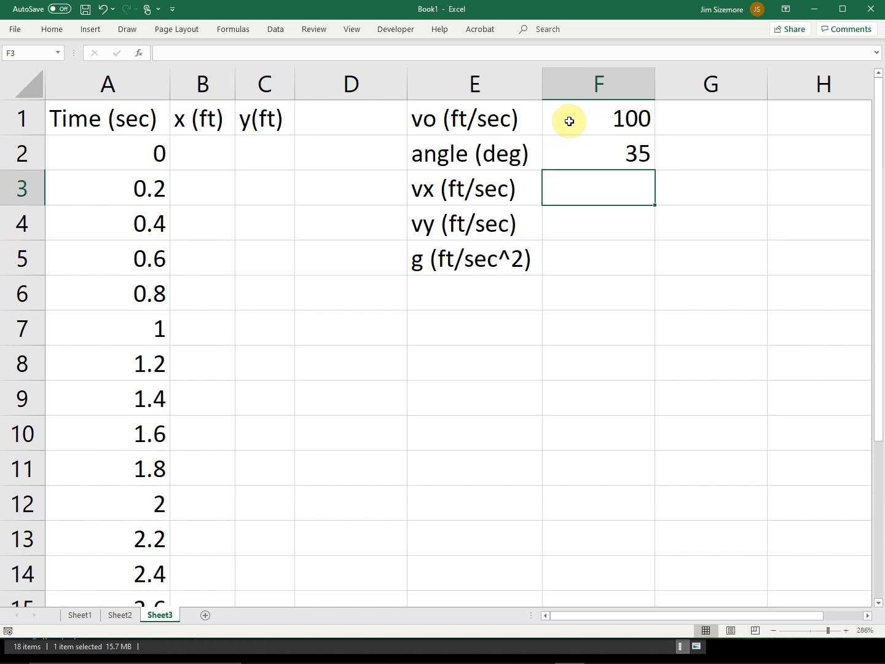
Step: Start the vx formula in cell F3 with an absolute reference to the vo value, =$F$1
text(=)
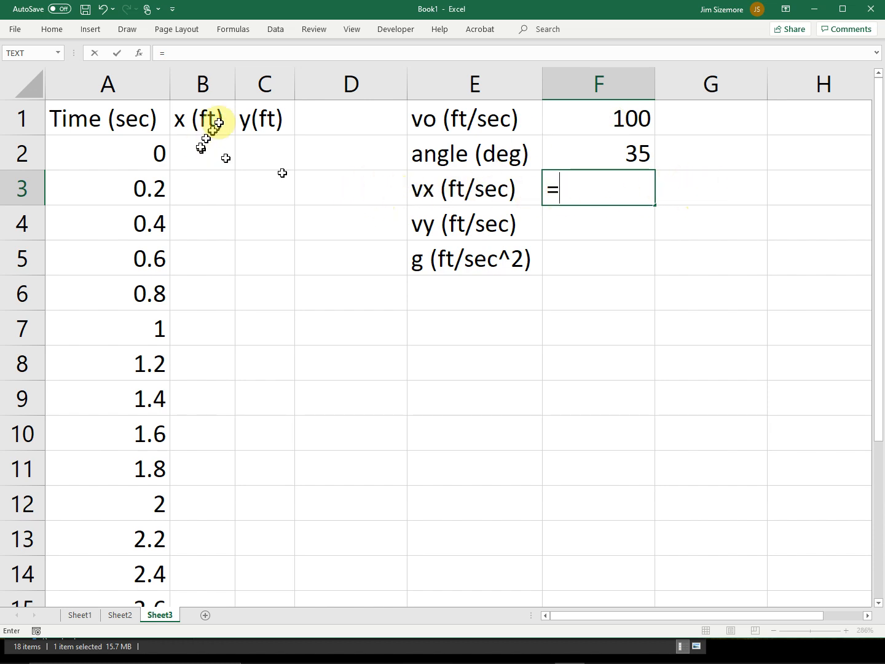
click(439, 184)
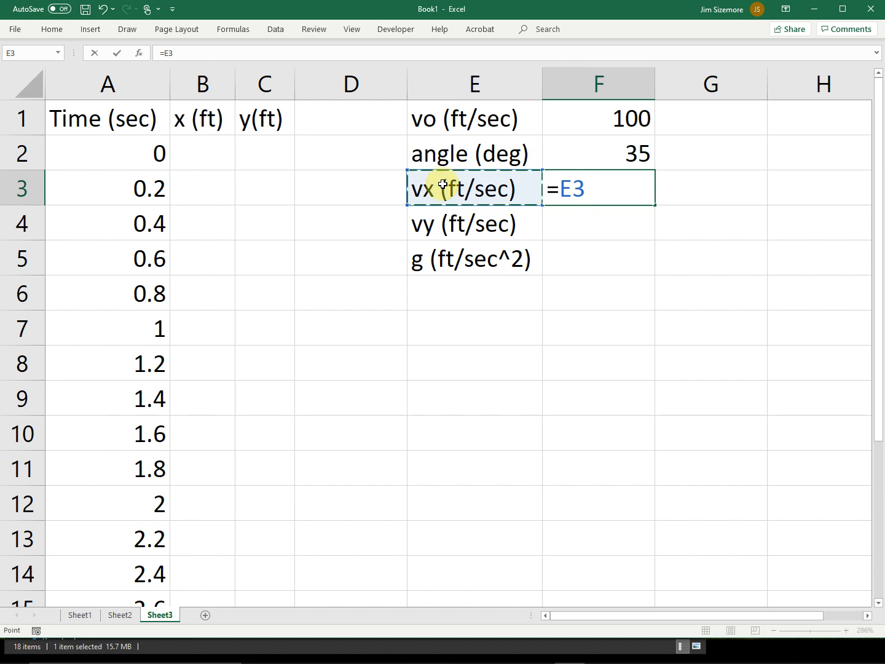
key(BackSpace)
key(BackSpace)
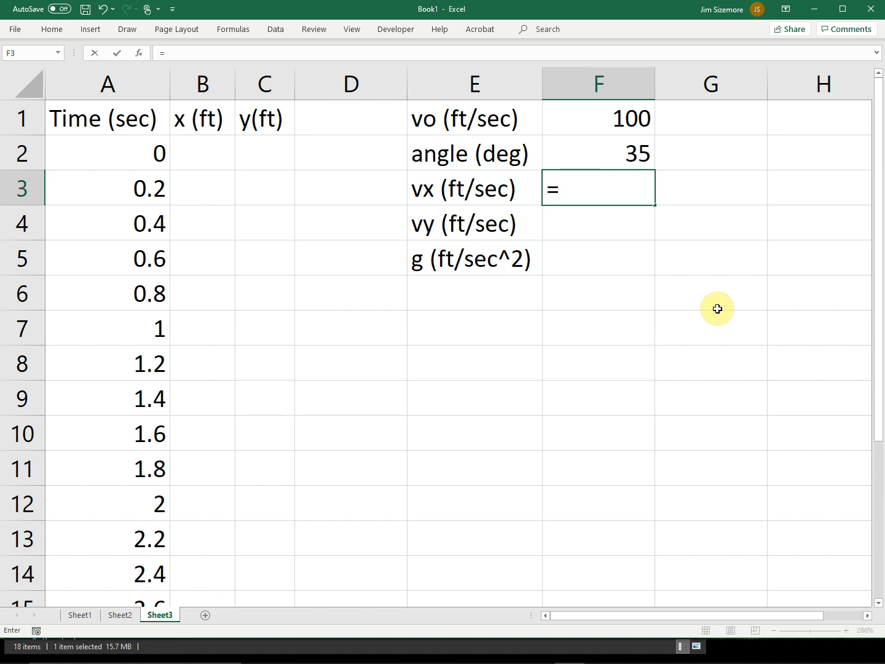
click(614, 123)
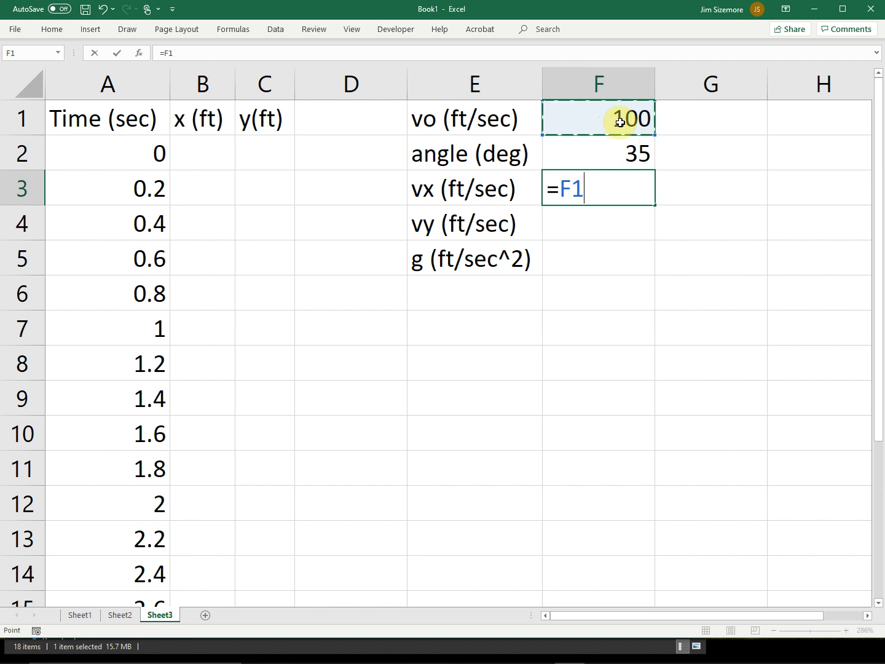
text(4)
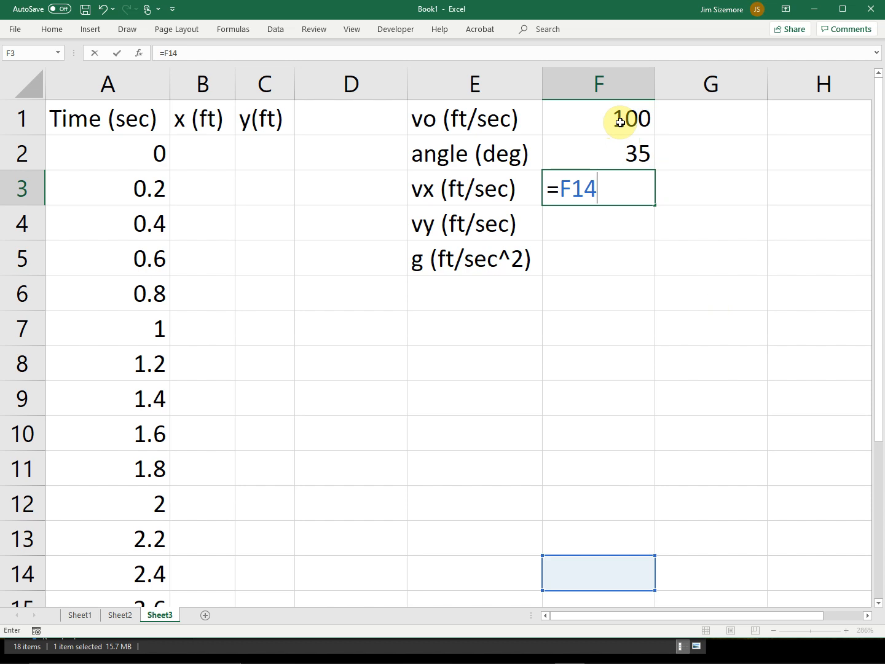
key(BackSpace)
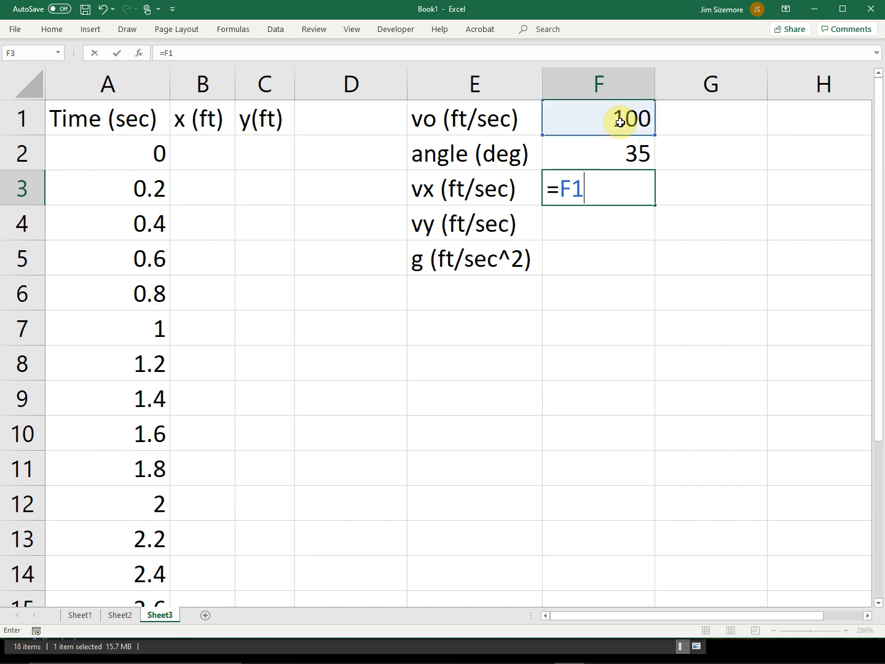
key(F4)
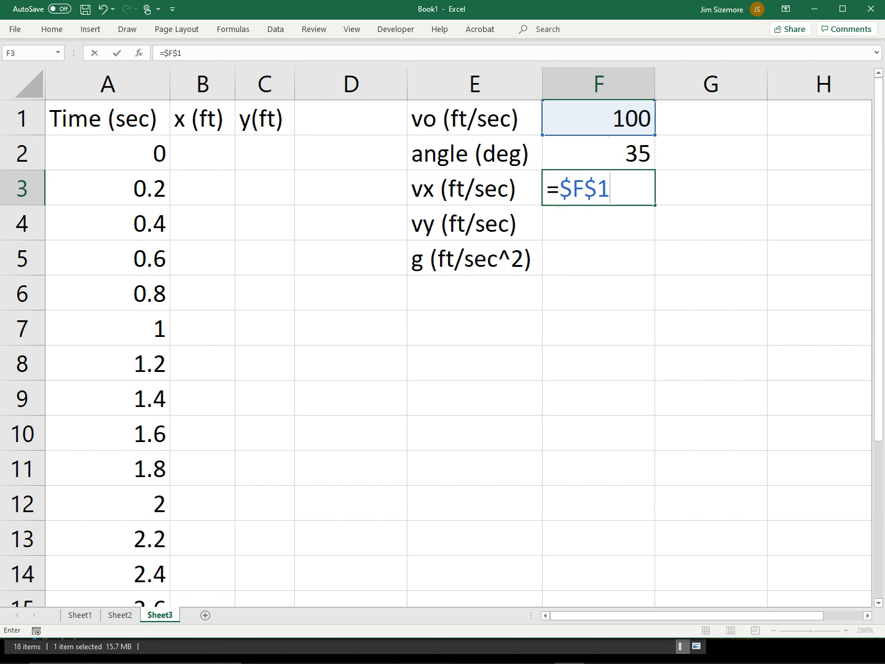
Step: Multiply the vo reference in the F3 formula by an opened cosine function, *cos(, and highlight that function in the cell
text(*cos)
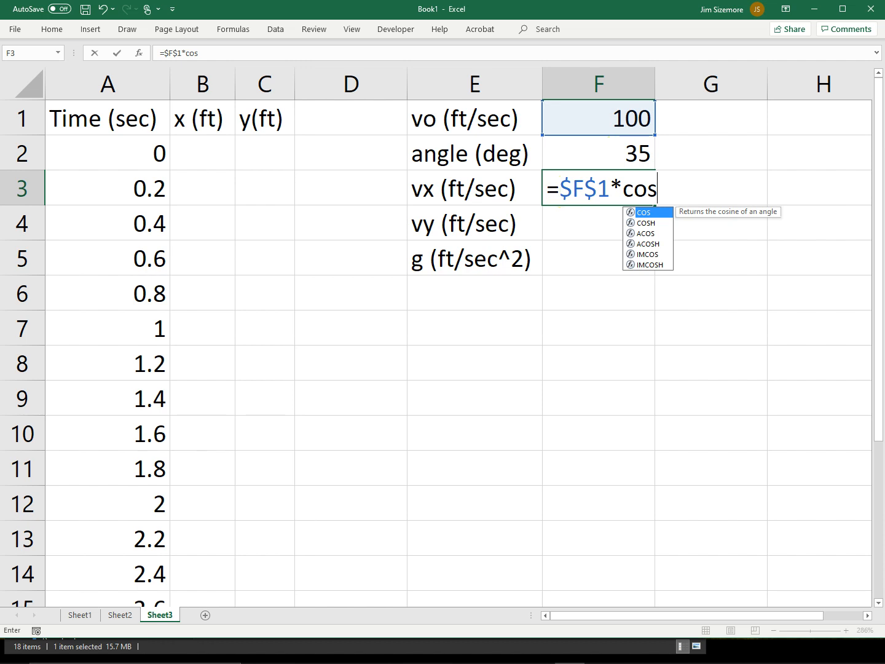
text(()
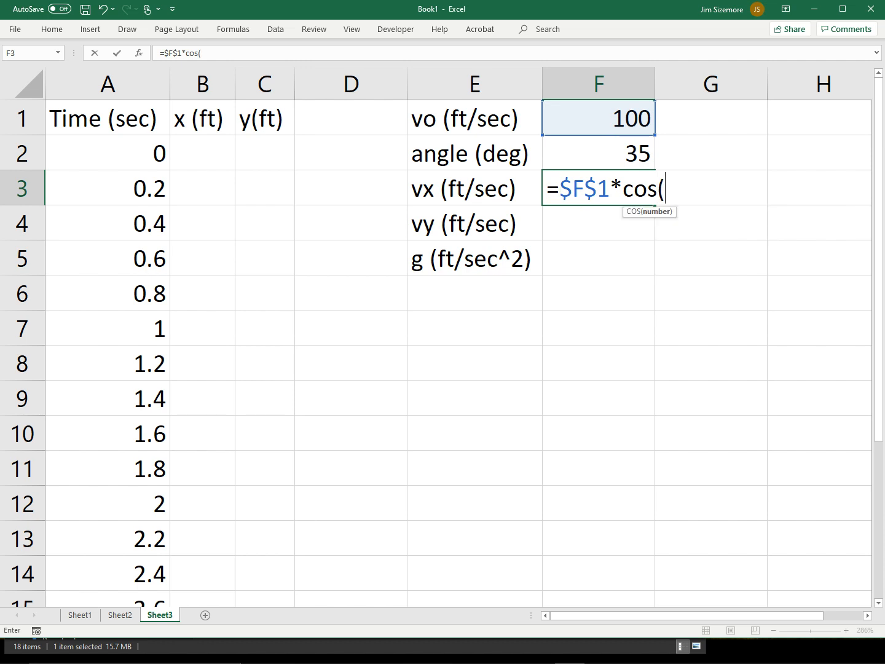
drag(186, 53, 207, 52)
click(626, 193)
drag(627, 193, 667, 190)
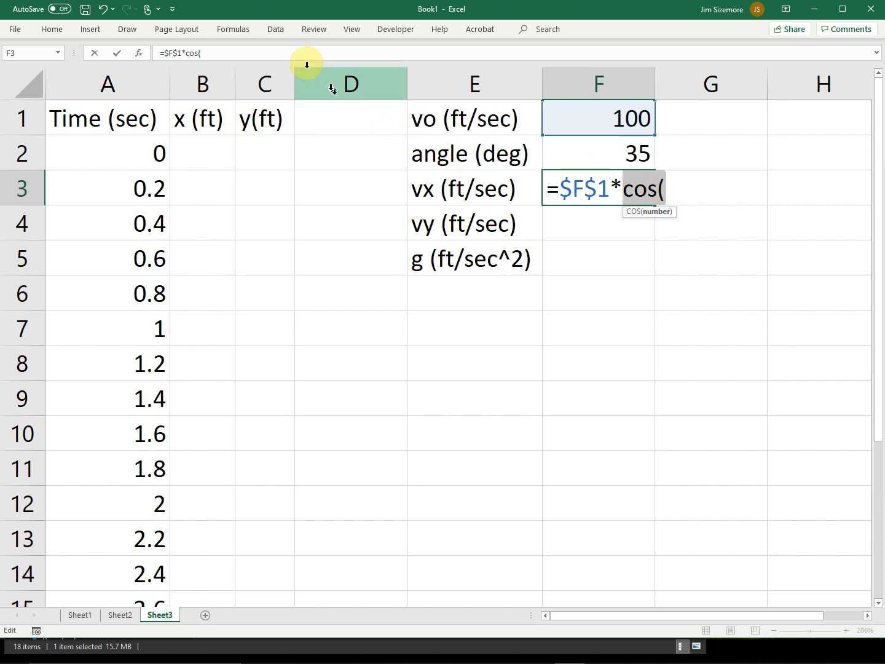
click(235, 51)
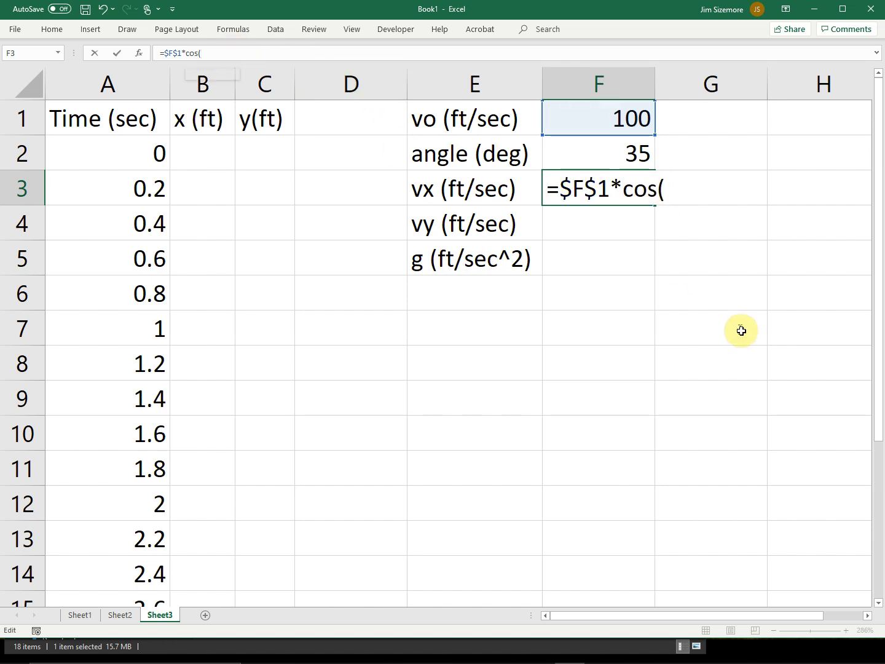
Step: Complete the vx formula in F3 as =$F$1*COS(PI()*$F$2/180), accepting the proposed closing parenthesis, and select the cell
text(pi)
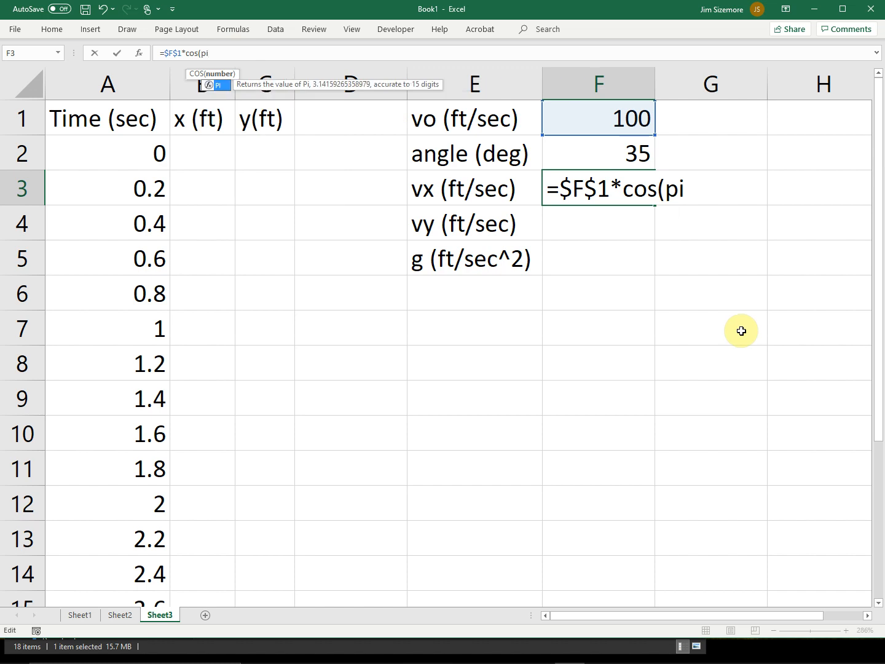
text(())
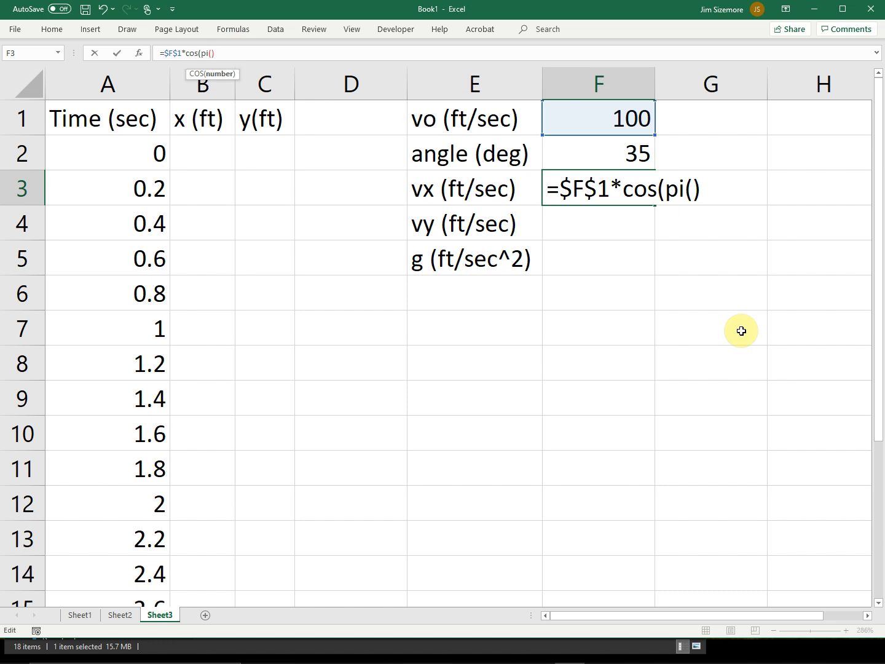
text(*)
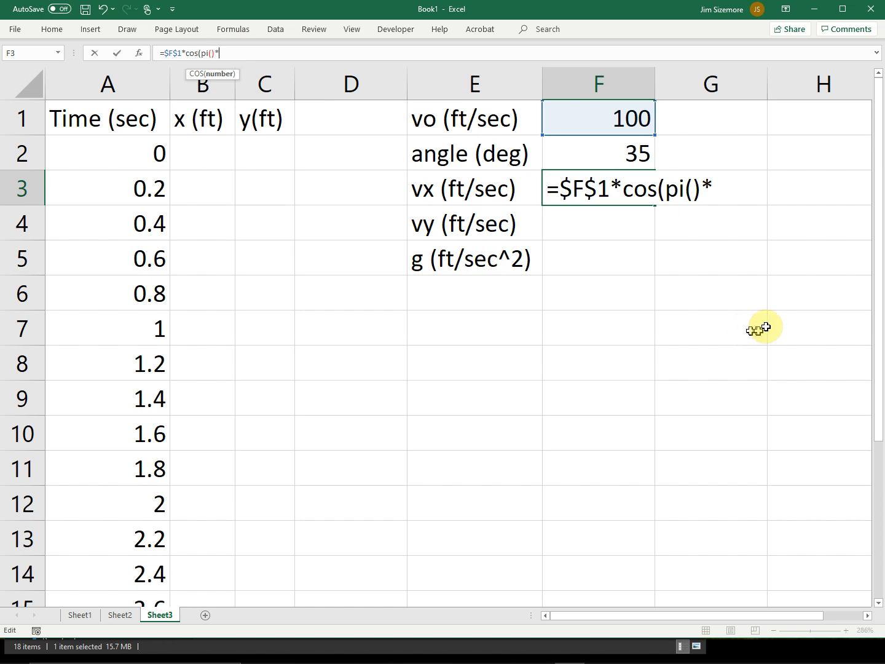
click(628, 156)
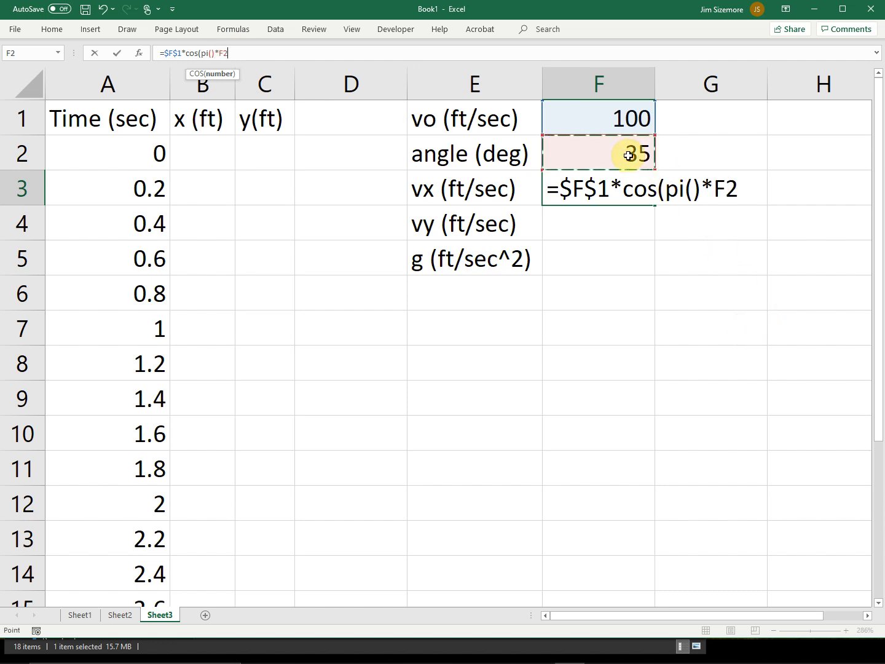
key(F4)
text(/)
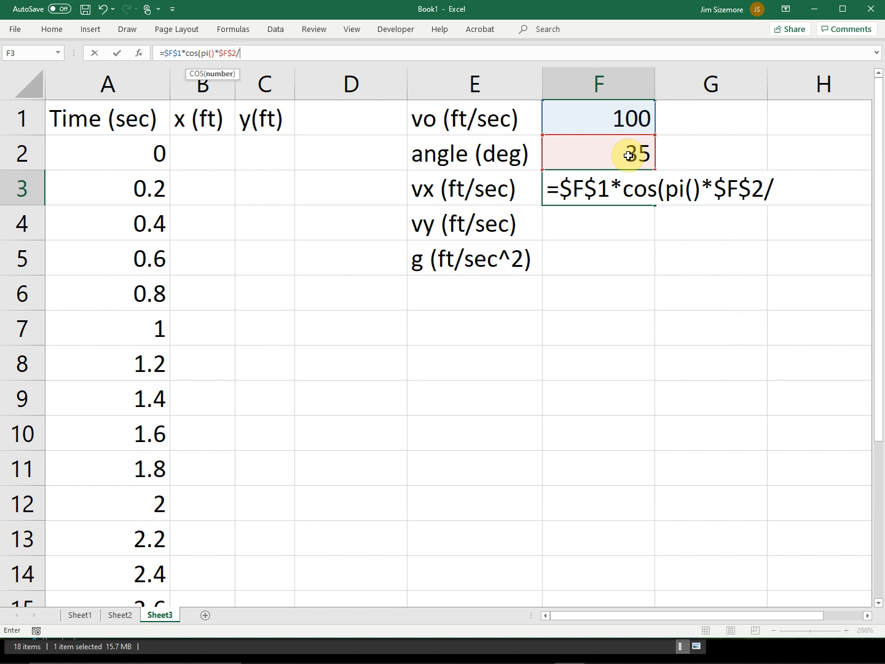
text(180)
key(Return)
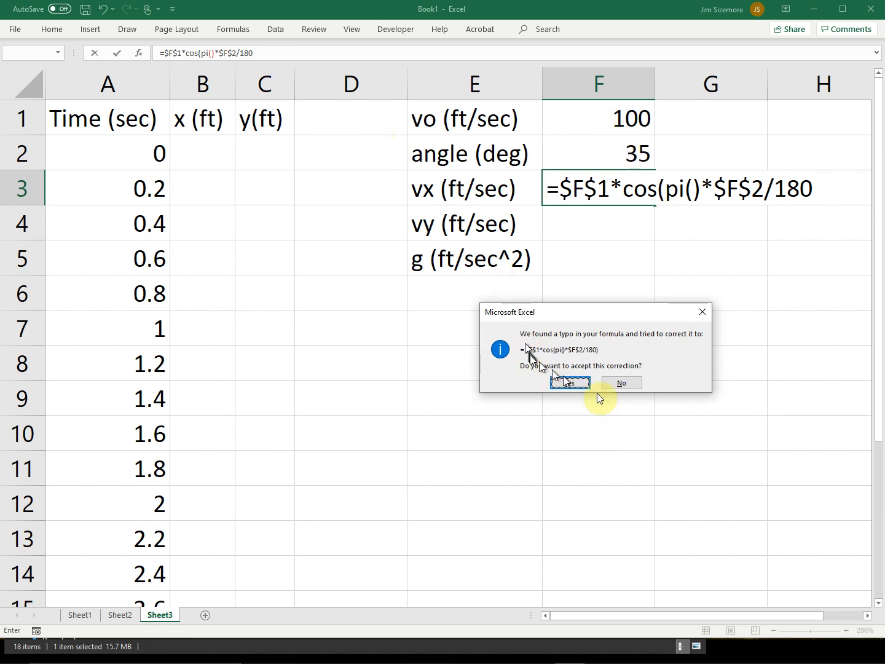
click(580, 382)
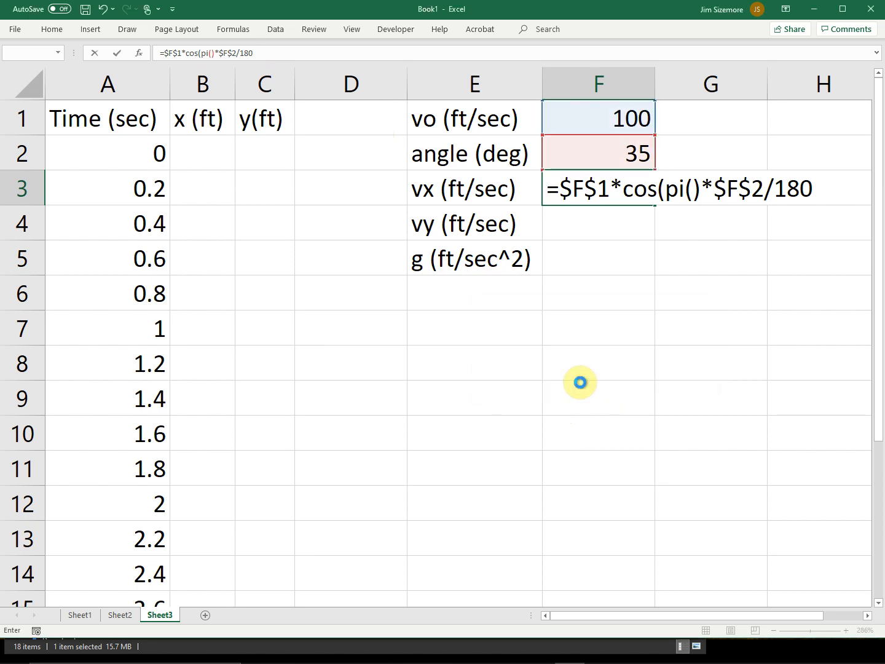
key(Return)
click(611, 189)
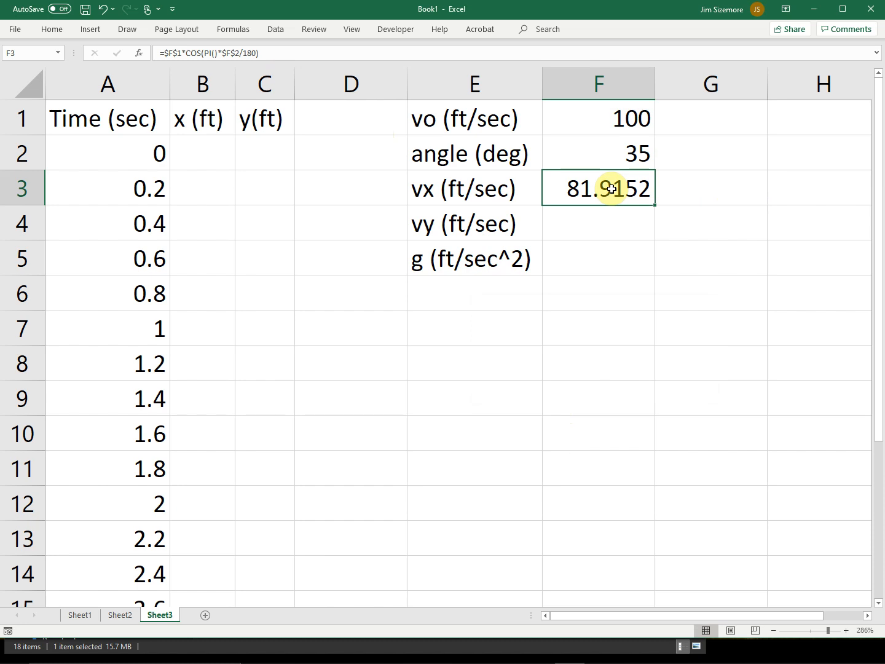
Step: Start the vy formula in cell F4 with the absolute vo reference and a multiplication sign, =$F$1*
click(596, 226)
text(=)
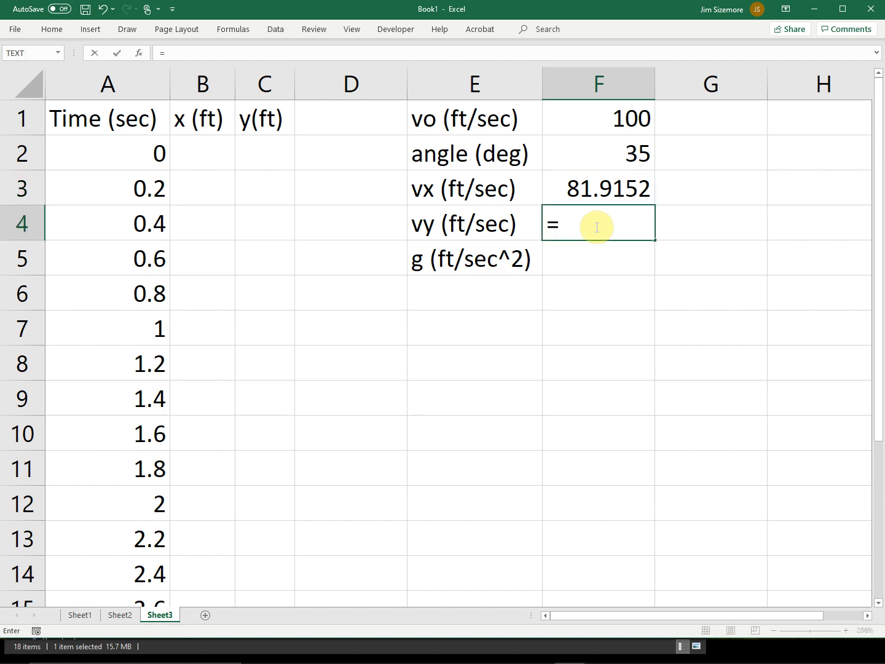
click(598, 116)
key(F4)
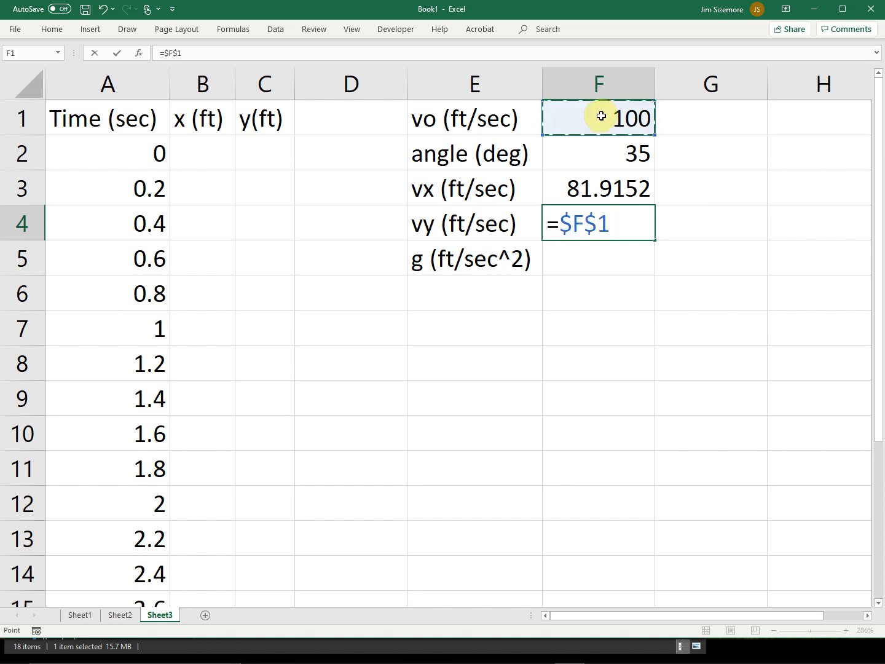
text(*)
Step: Look up the SIN function for the F4 formula by browsing the Math & Trig function category
click(59, 53)
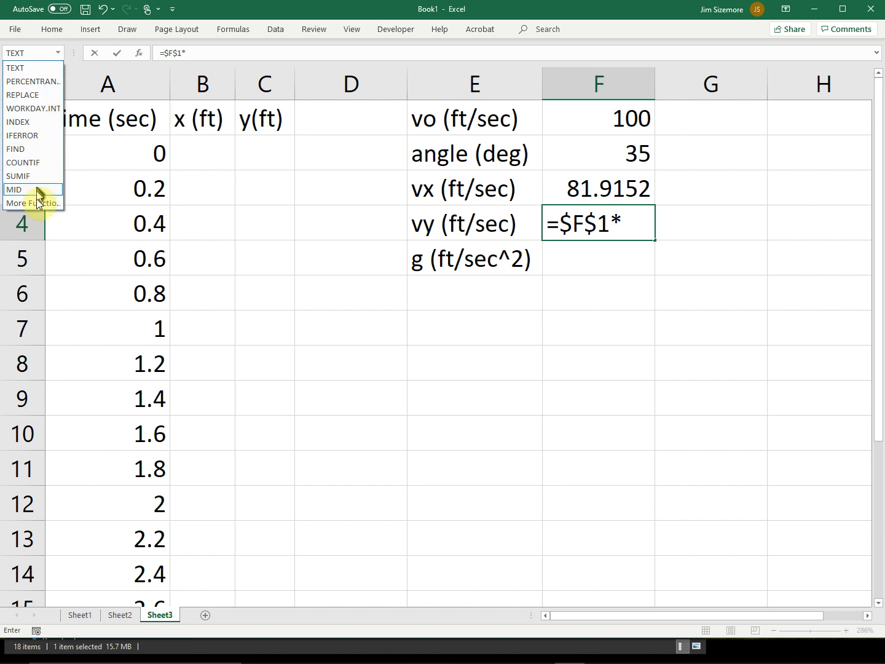
click(54, 54)
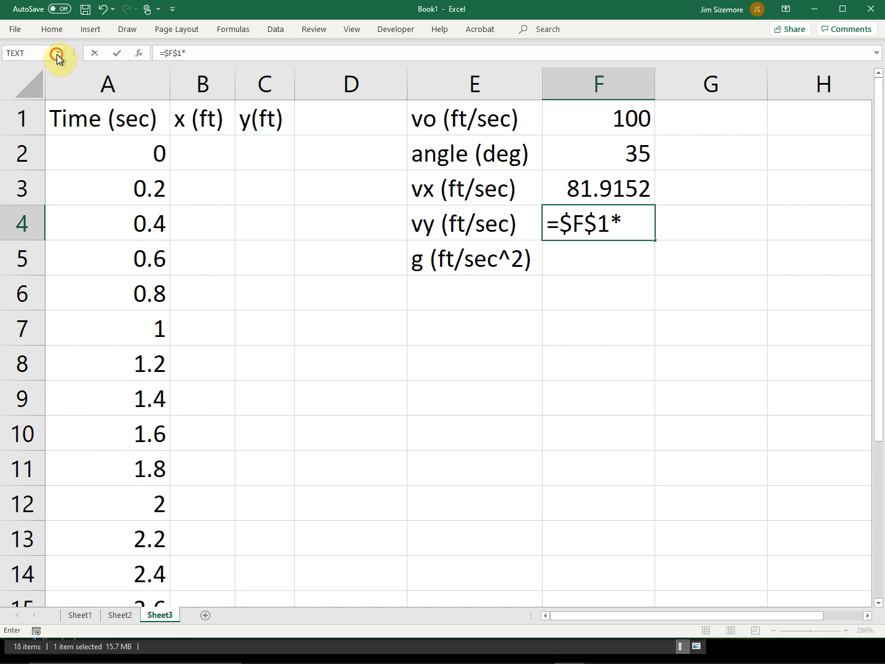
click(58, 54)
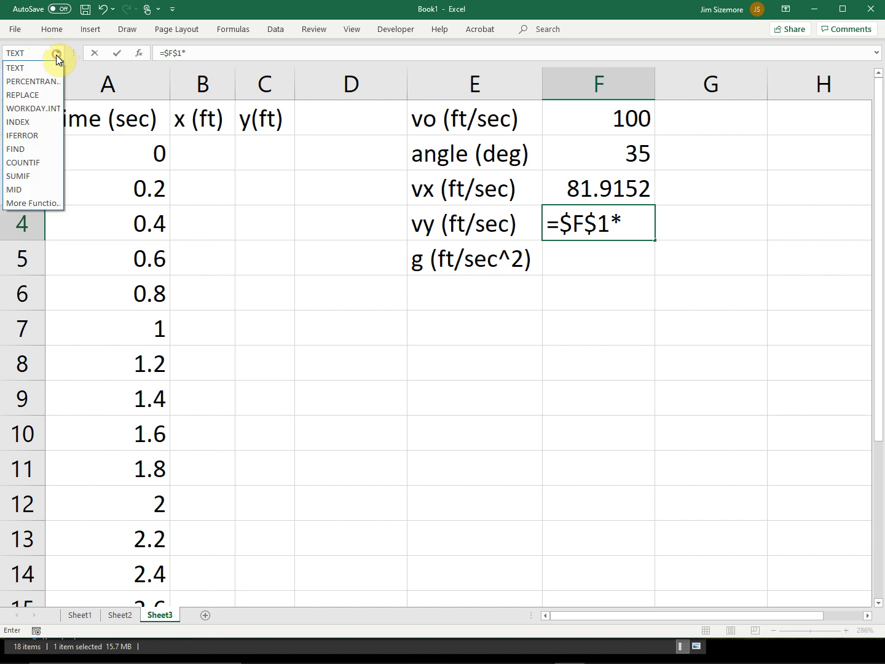
click(48, 202)
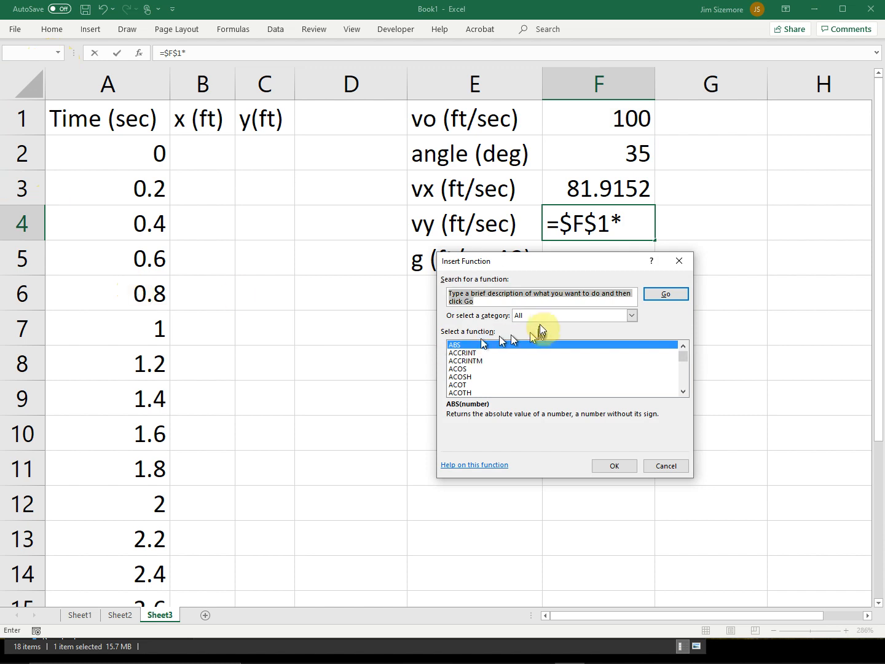
click(541, 315)
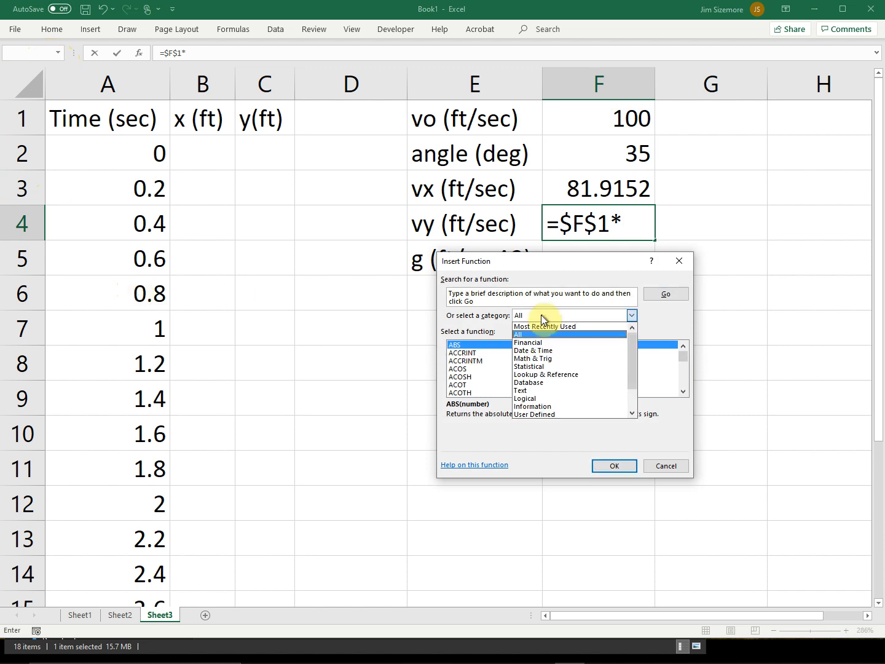
click(541, 359)
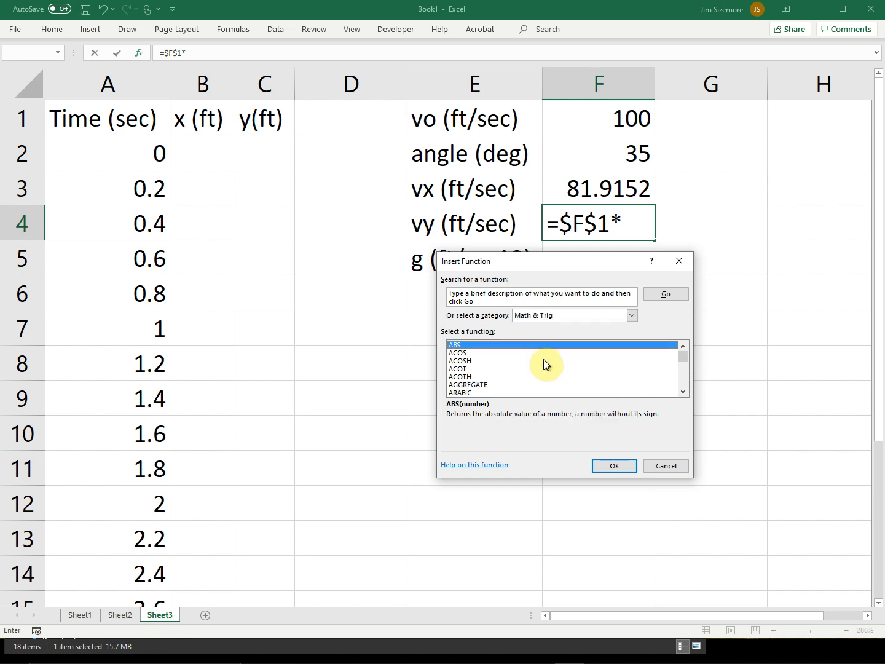
drag(683, 355, 681, 392)
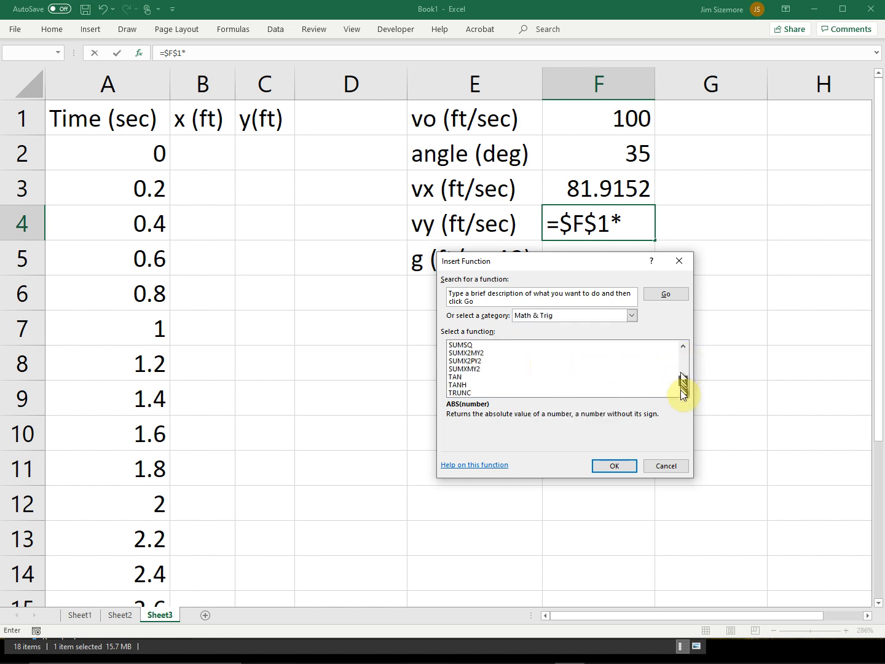
scroll(560, 378, up, 4)
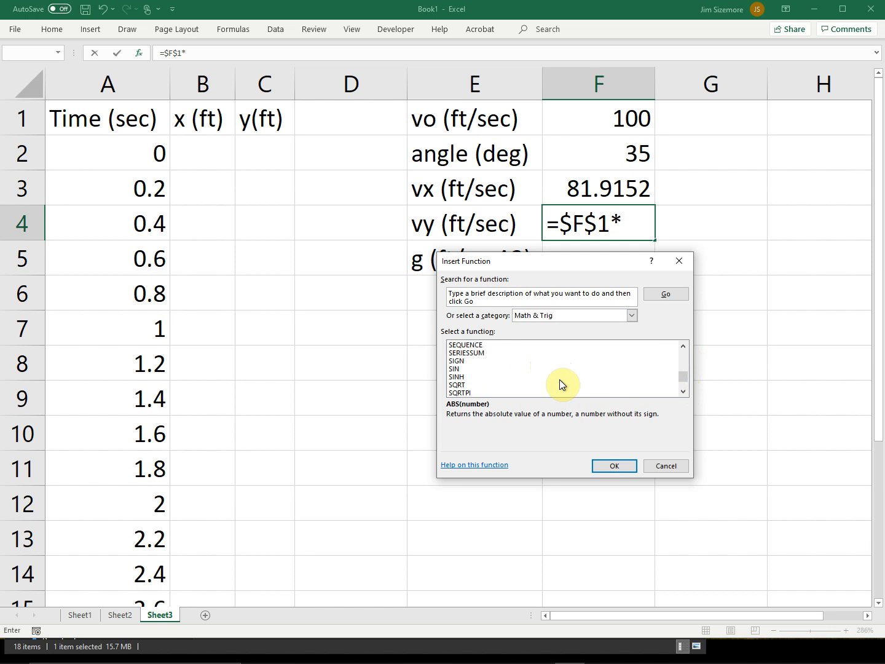
click(454, 369)
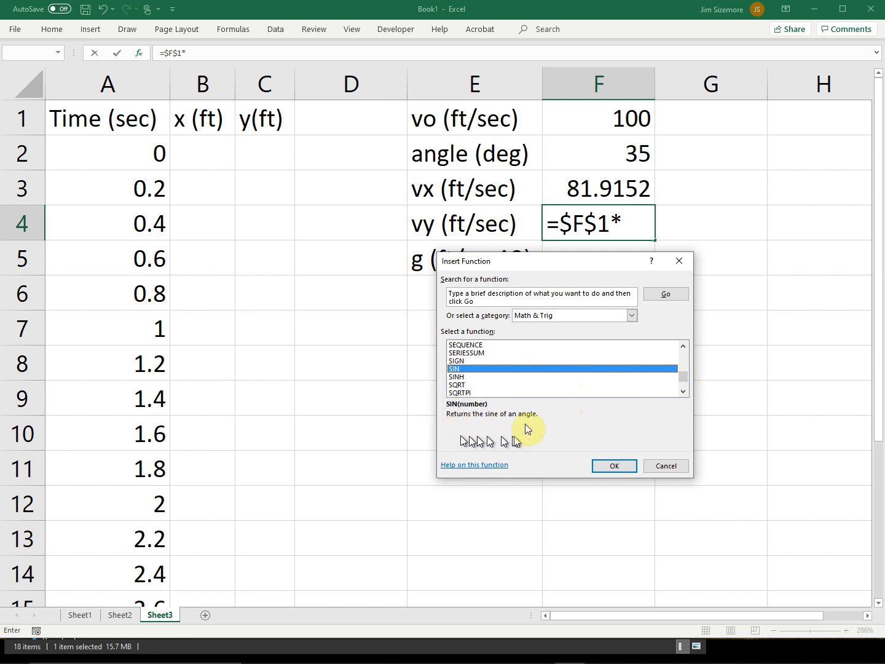
Step: Read the online help article on the SIN function's syntax and degree-to-radian remark, and return to the workbook
click(486, 467)
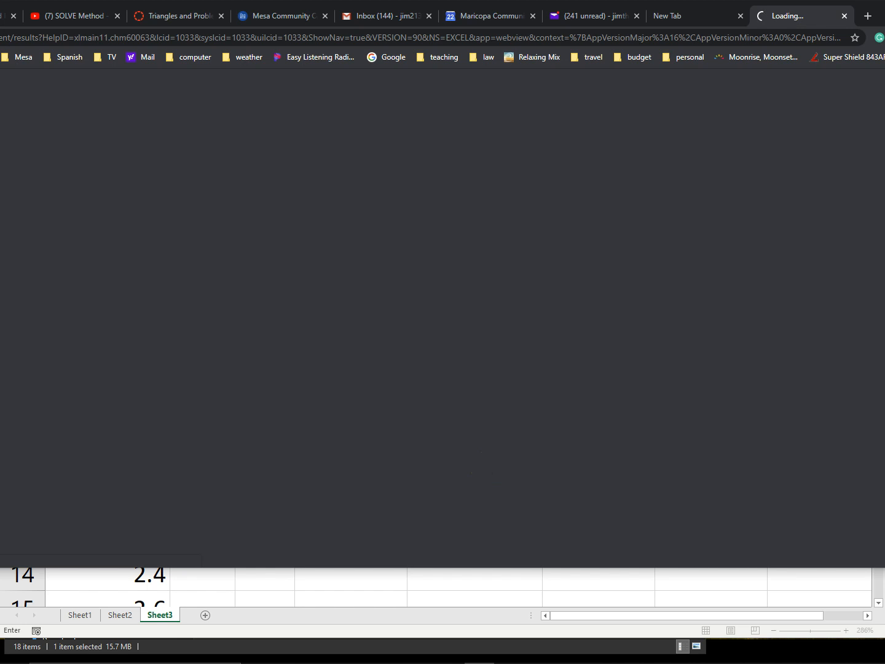
drag(884, 328, 881, 328)
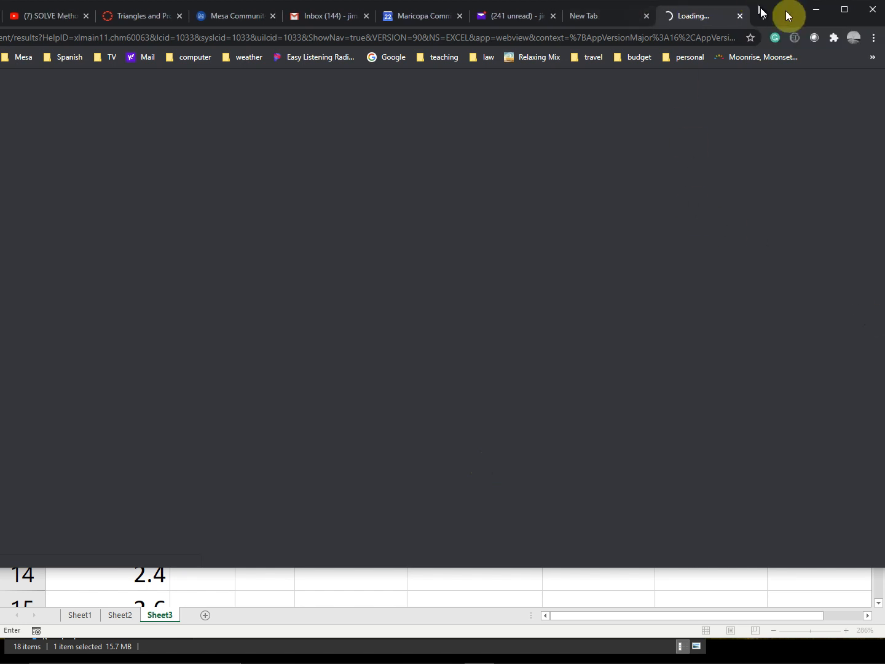
drag(777, 15, 884, 16)
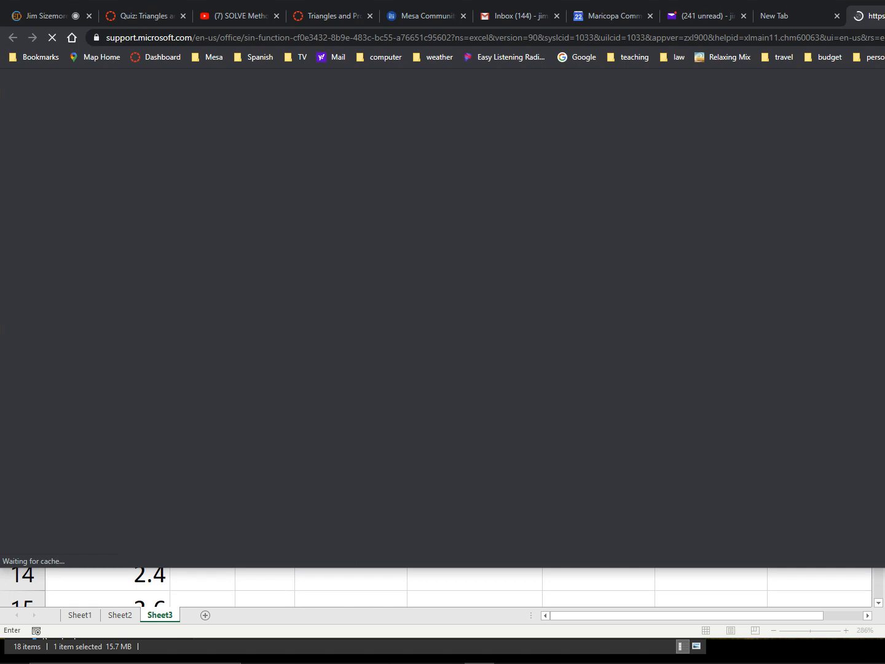
mouse_move(884, 173)
mouse_down()
mouse_move(854, 172)
mouse_move(881, 168)
mouse_up()
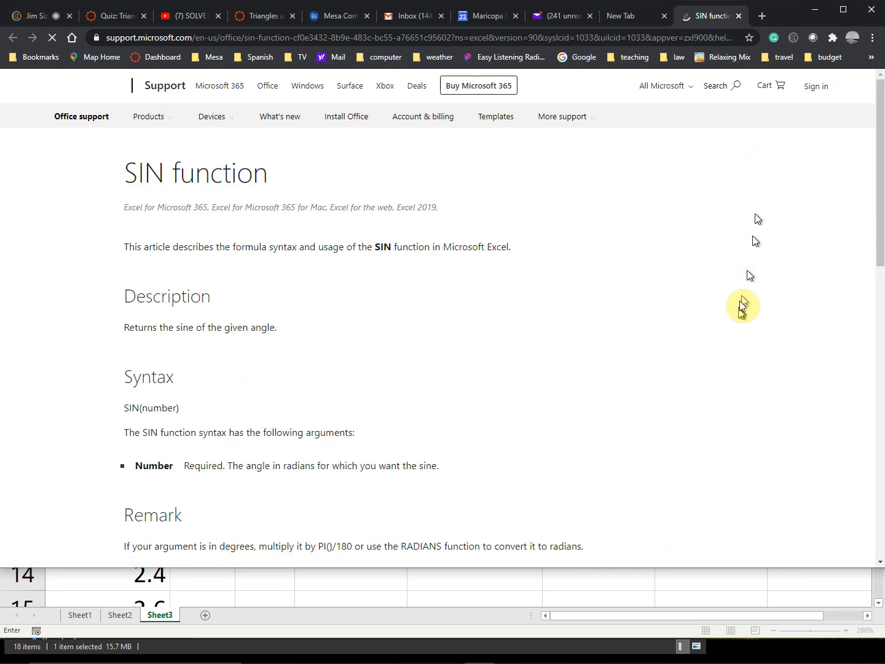
scroll(616, 284, down, 3)
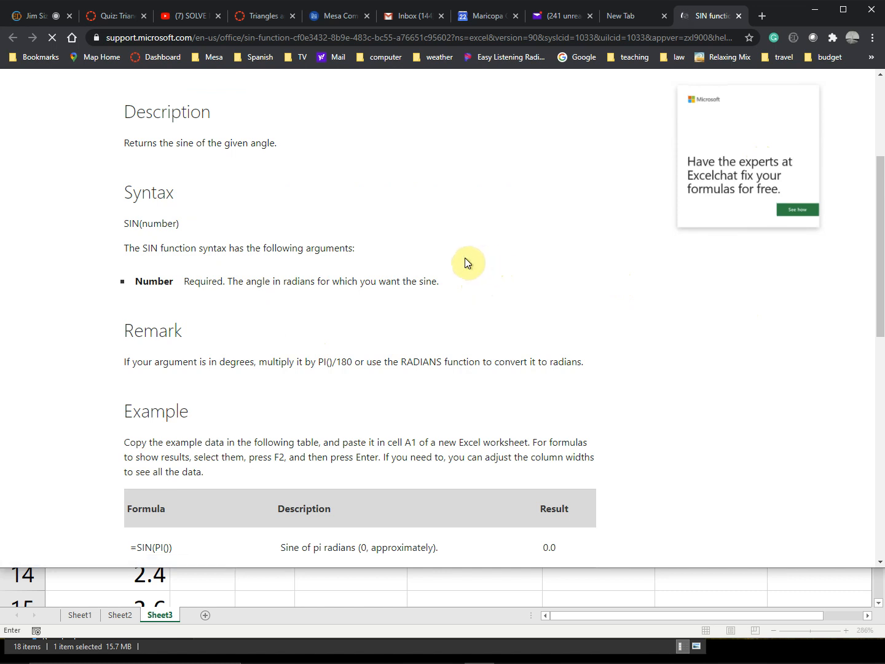
key(alt+Tab)
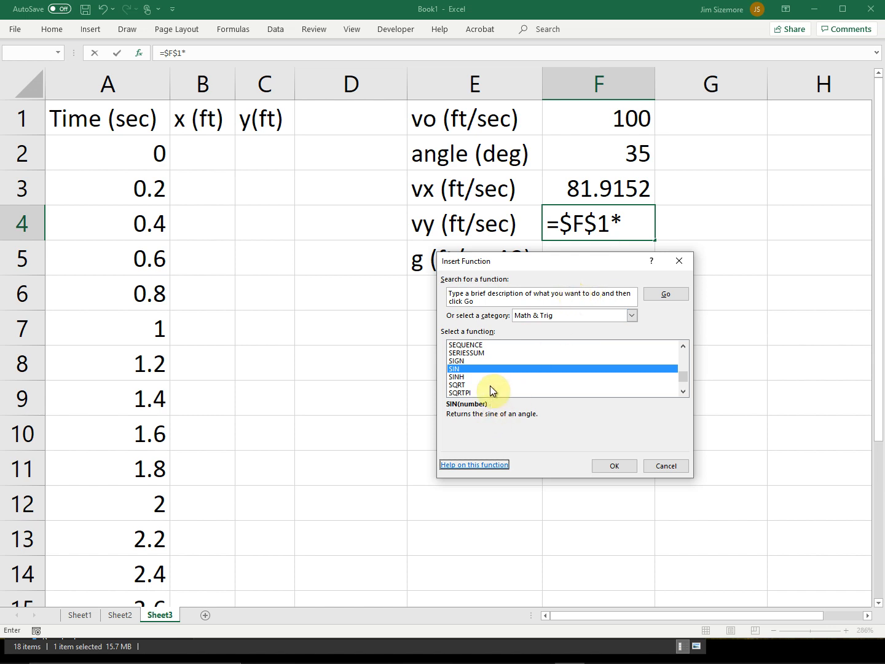
Step: Search the function library for "sin" and insert SIN after $F$1* in the F4 formula
click(502, 296)
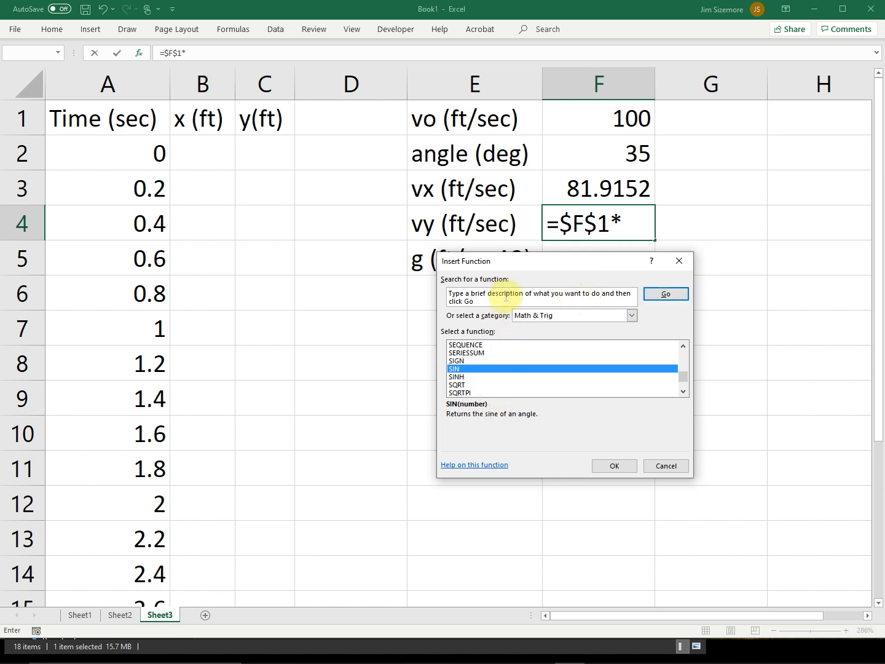
click(502, 299)
drag(503, 299, 421, 283)
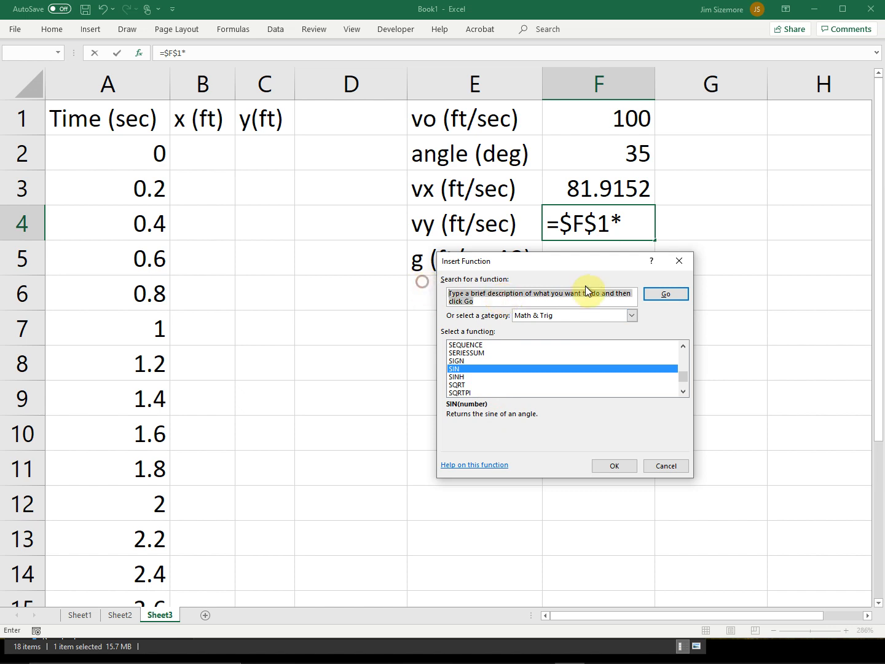
text(sin)
key(Return)
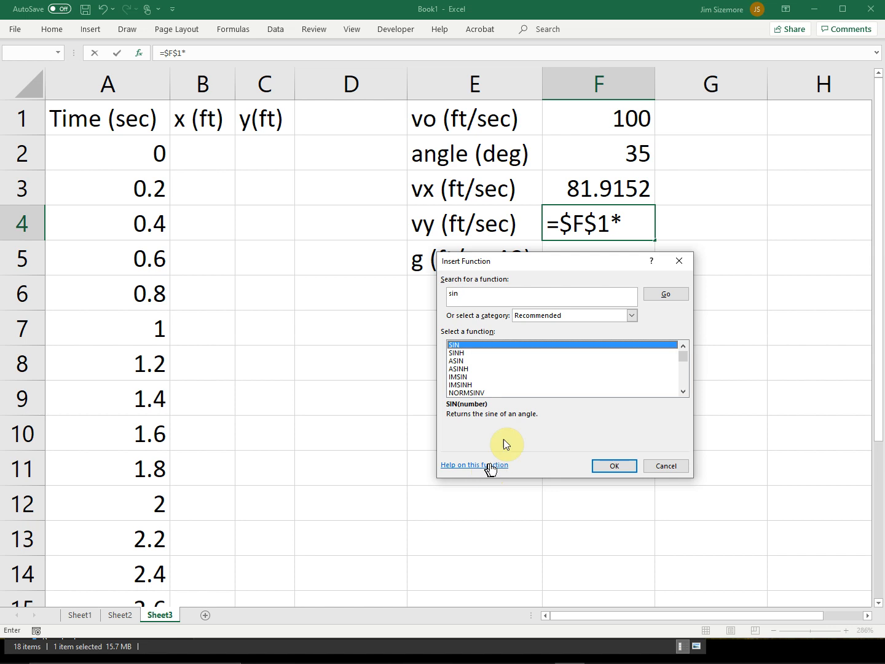
click(609, 467)
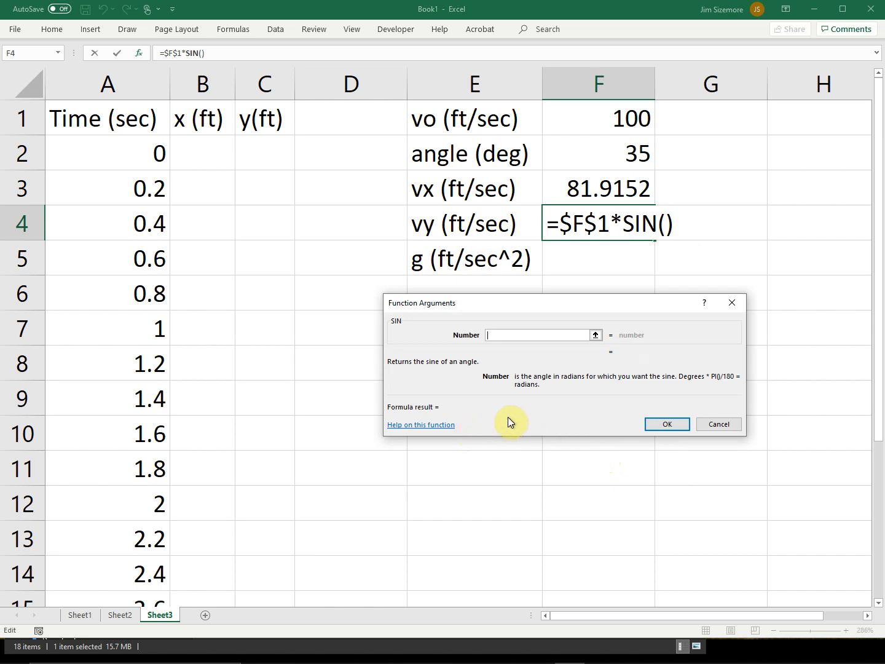
Step: Try nesting RADIANS inside SIN in the F4 formula by searching for "rad", and cancel the formula entry
click(59, 54)
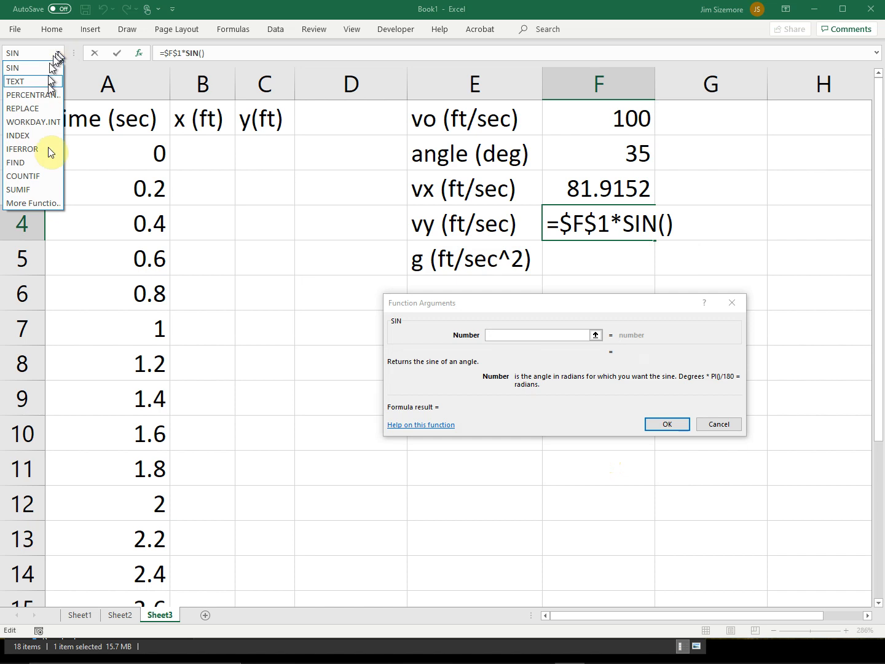
click(44, 204)
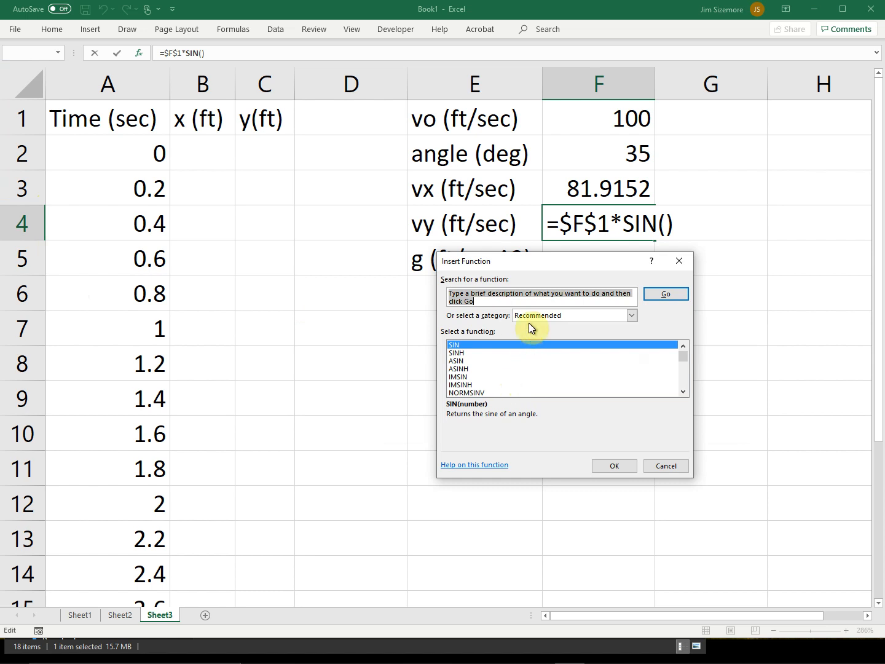
text(rad)
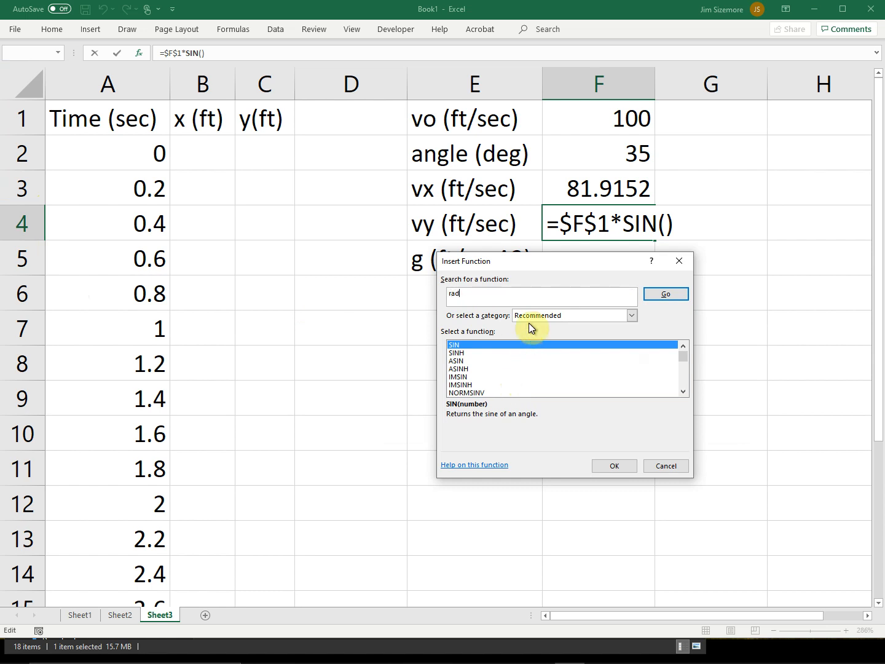
key(Return)
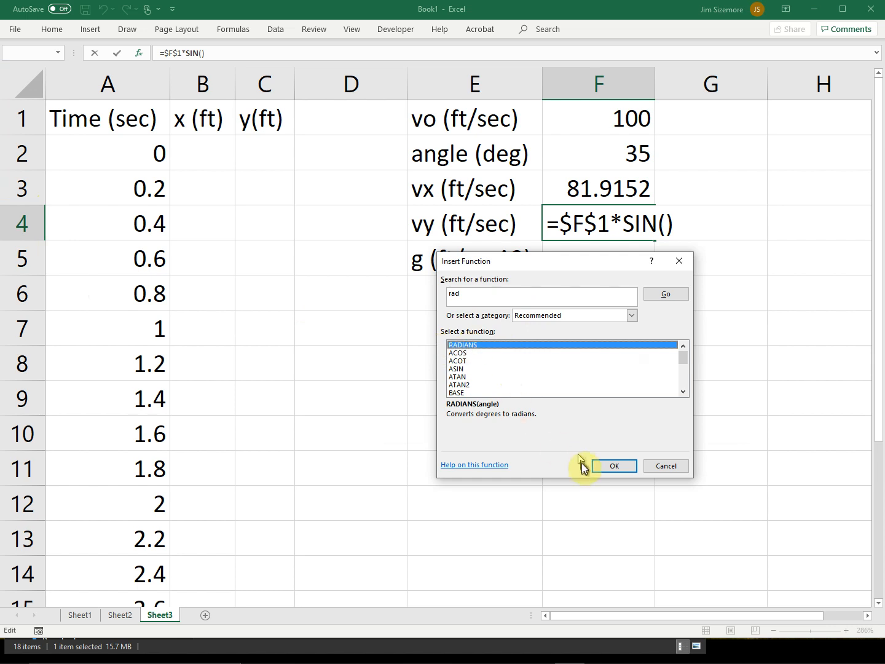
click(613, 466)
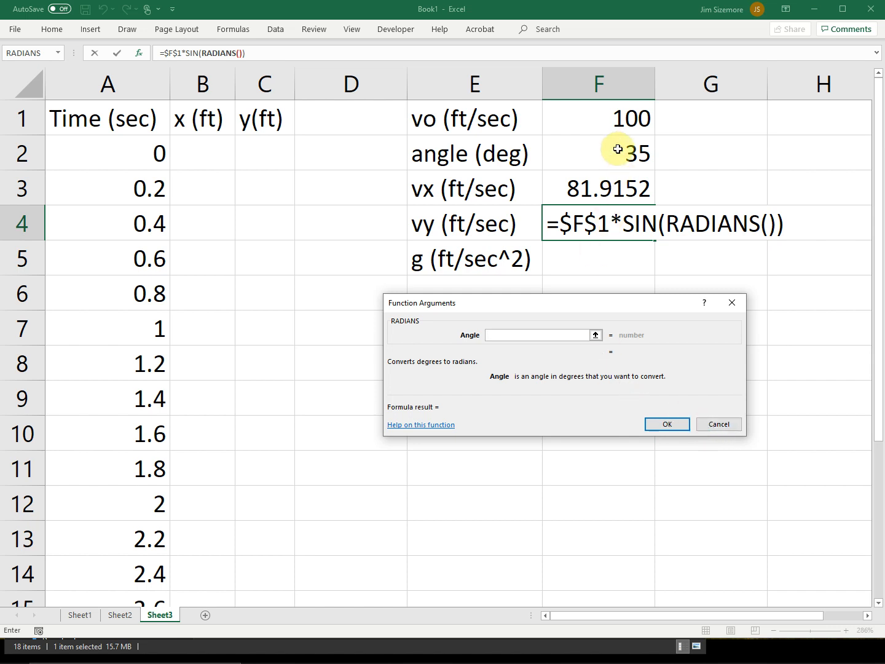
click(718, 424)
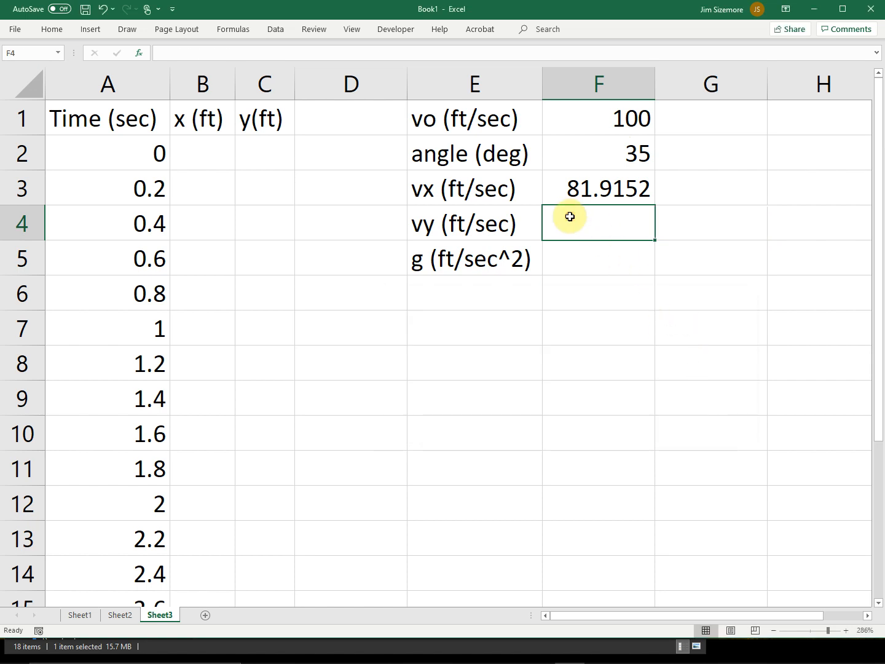
Step: Start the vy formula again in cell F4 with the absolute vo reference times an opened sine function, =$F$1*sin(
text(=)
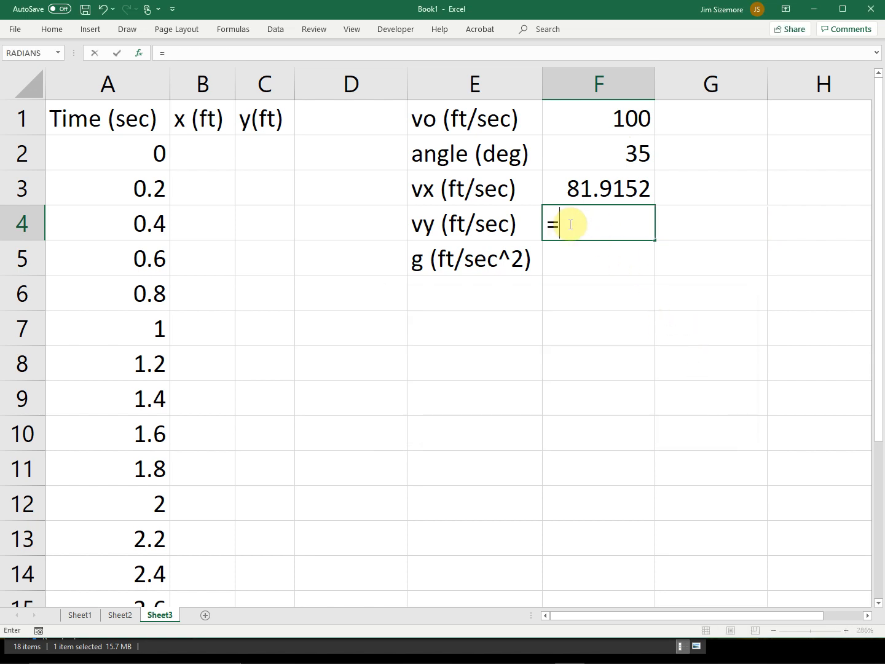
click(627, 121)
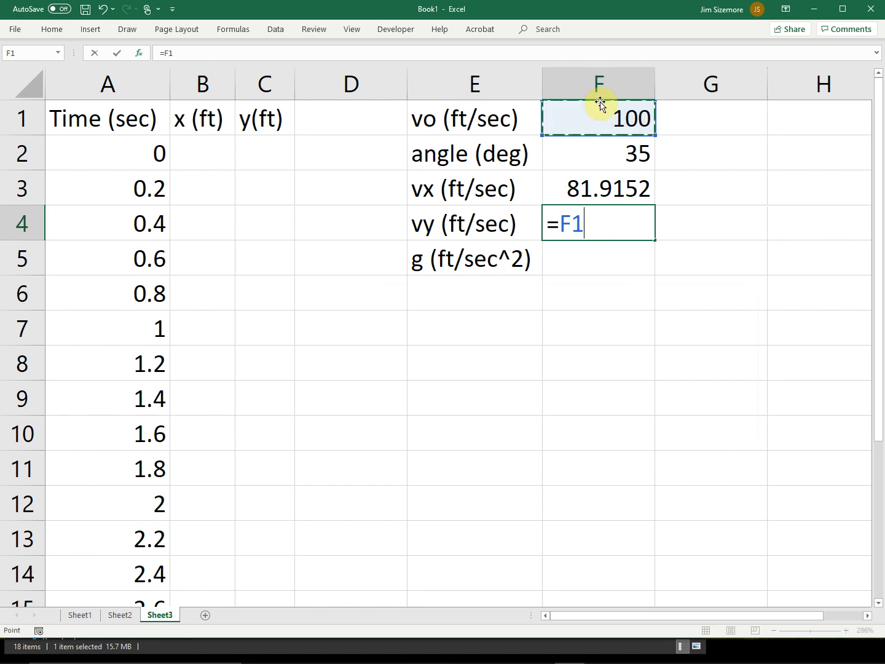
key(F4)
text(*)
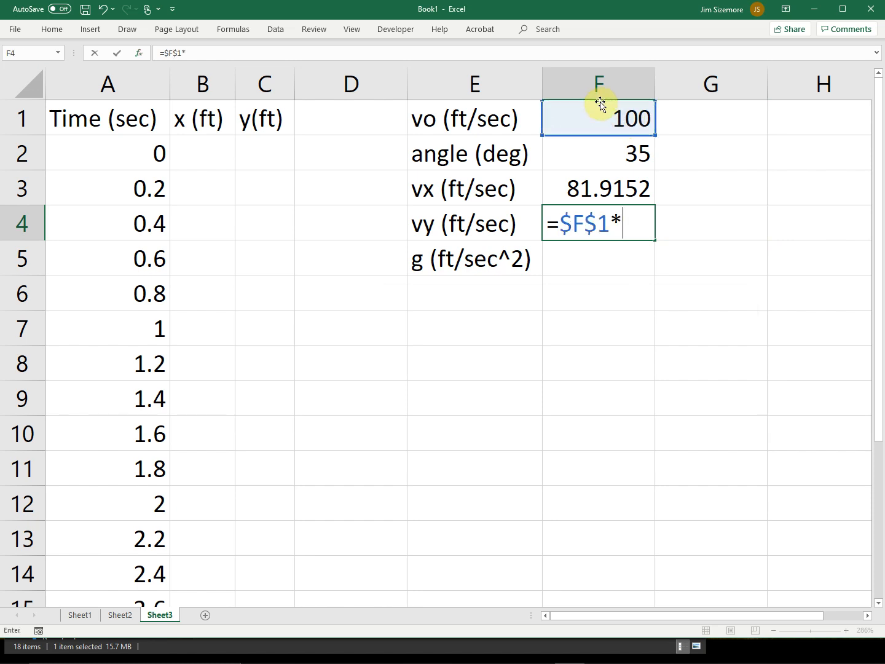
text(sin)
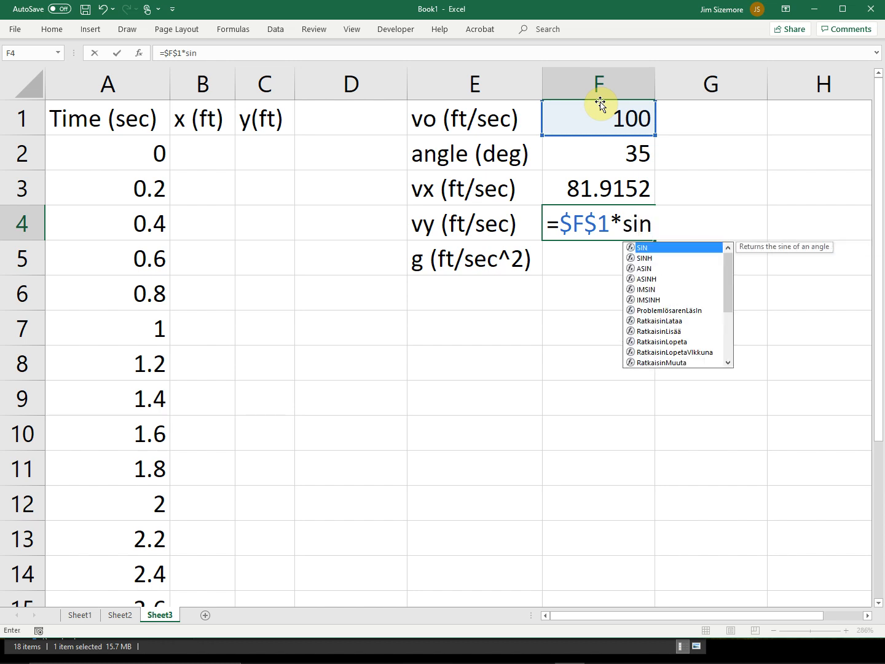
text(()
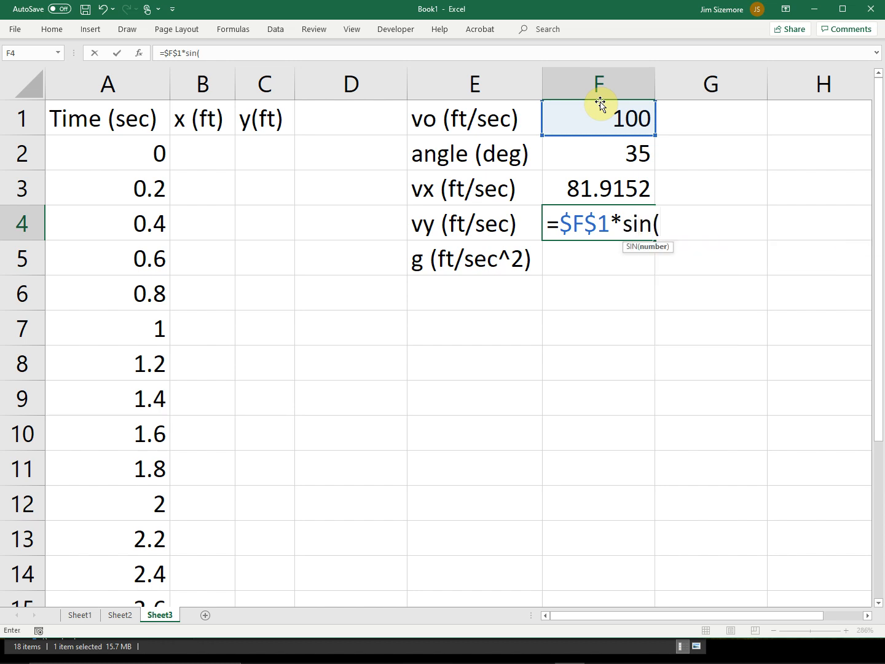
Step: Complete the sine term of the F4 formula with the angle cell converted to radians, RADIANS(F2), and close both parentheses
text(rad)
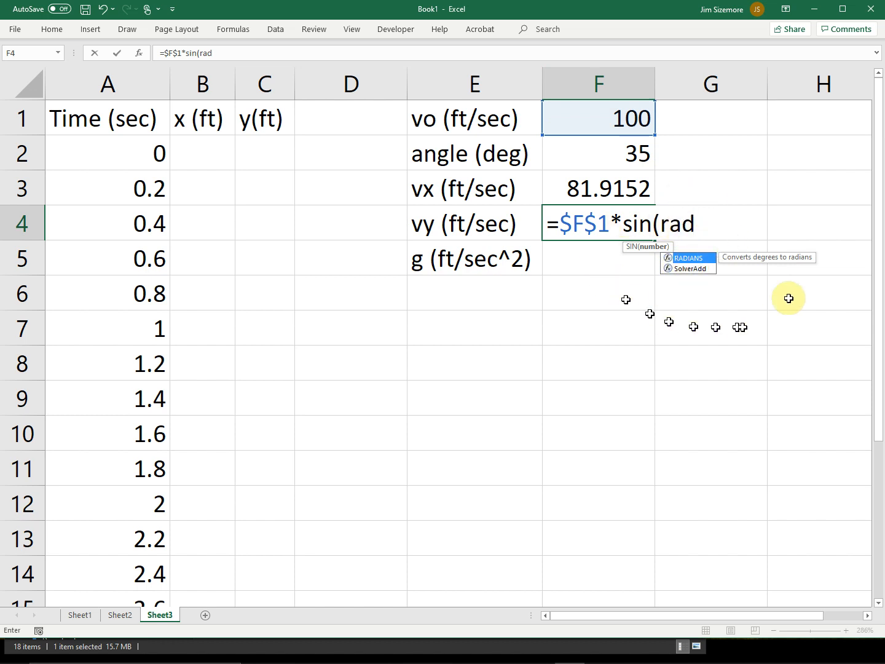
click(695, 259)
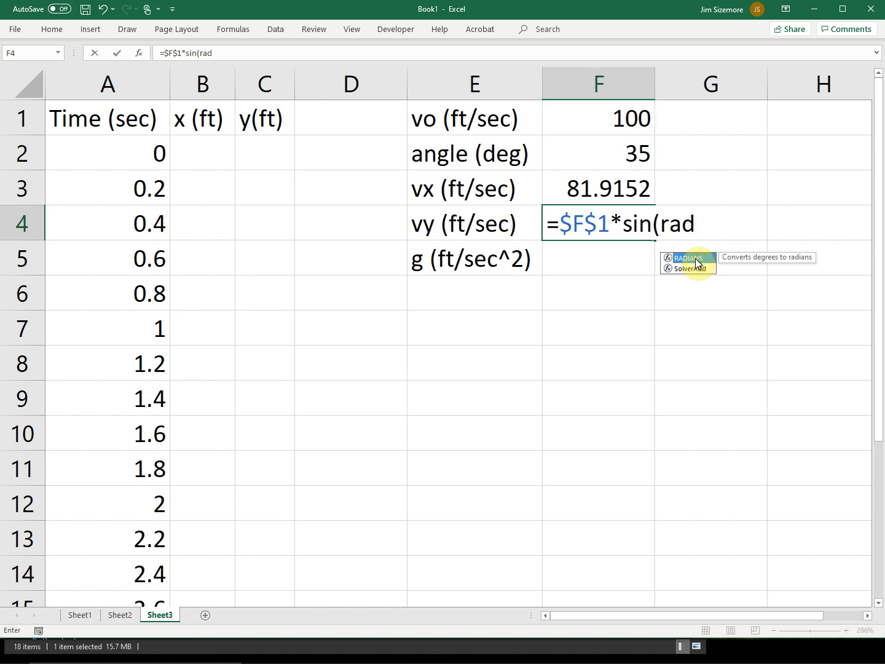
double_click(695, 259)
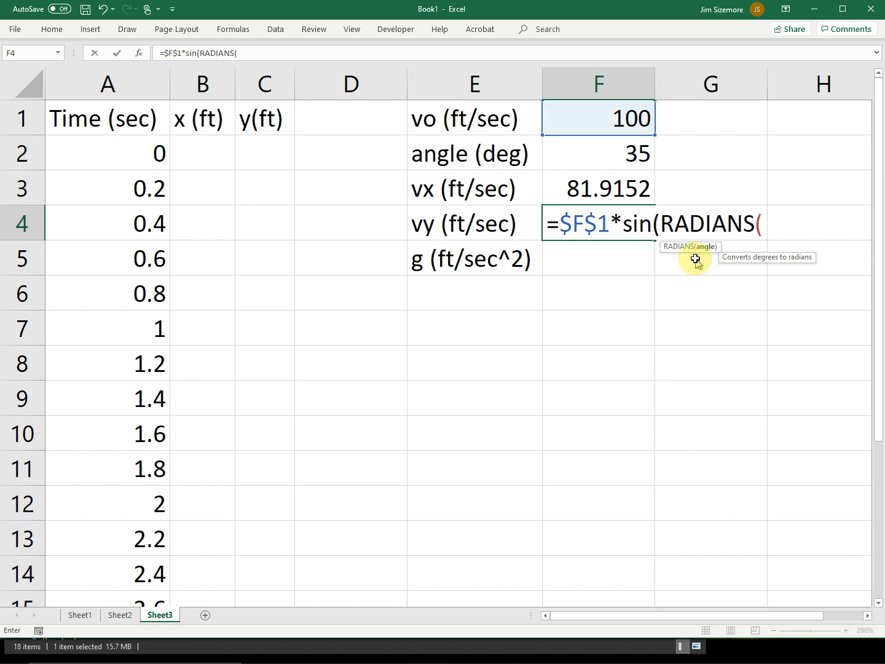
click(631, 149)
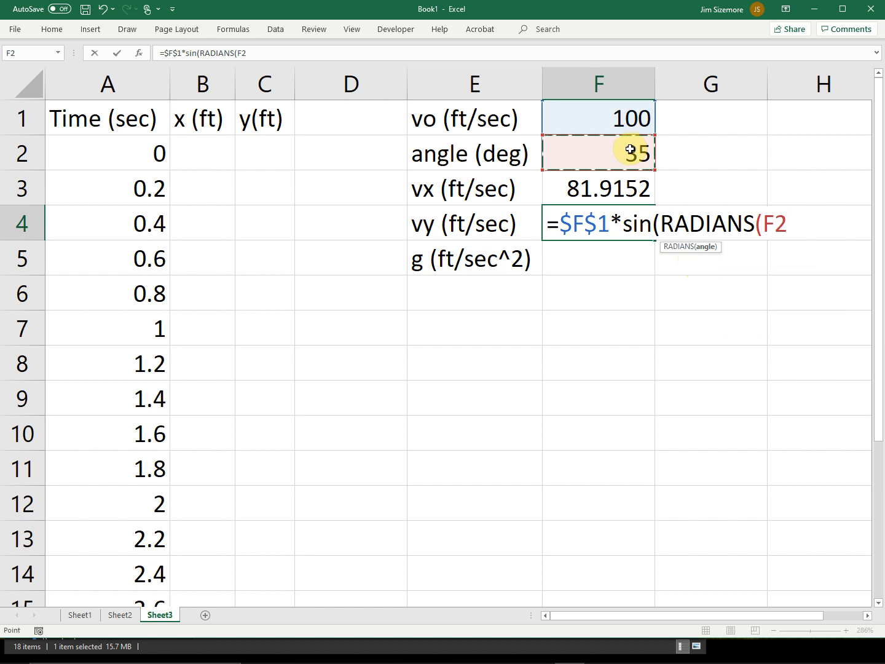
text()))
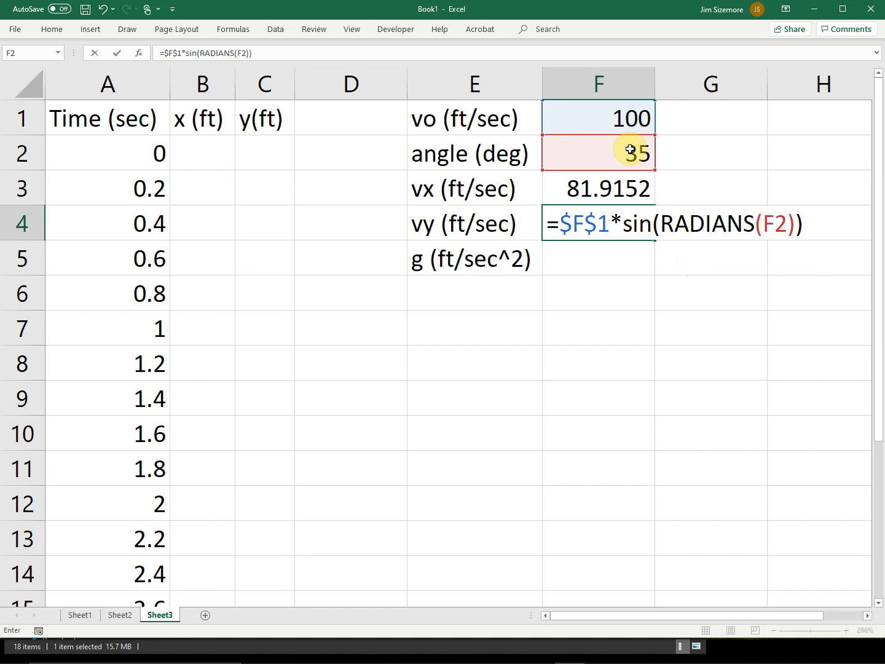
Step: Try to extend the F4 formula with a gravity term, appending -0.5*F5* after the sine term
text(-0.5*)
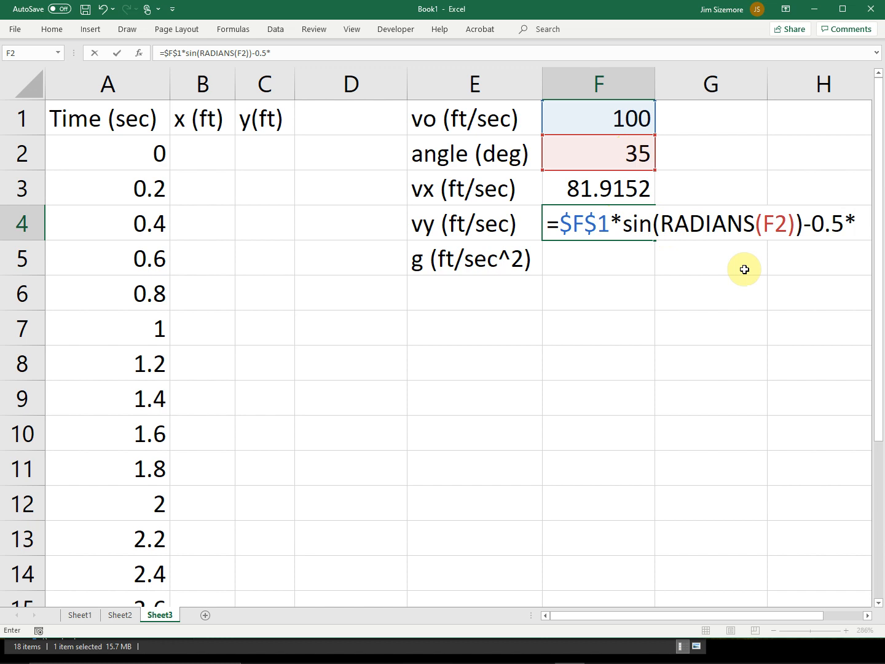
click(577, 257)
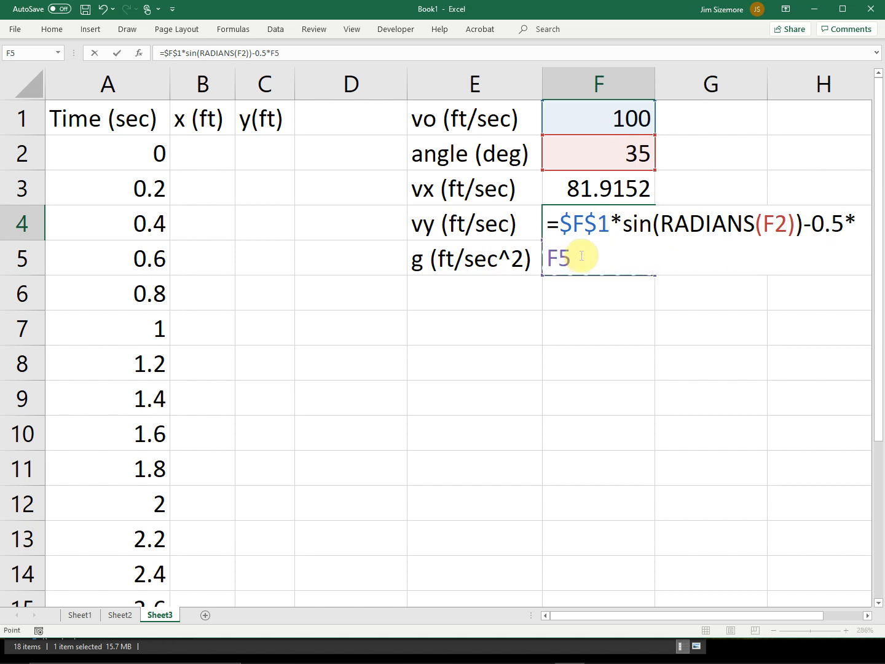
text(*)
key(BackSpace)
text(*)
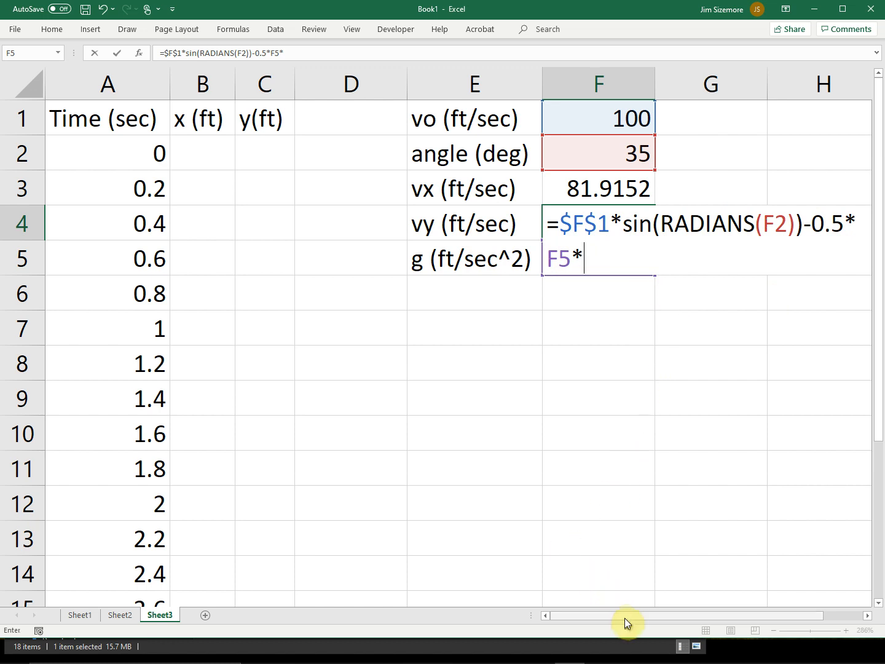
drag(624, 615, 720, 614)
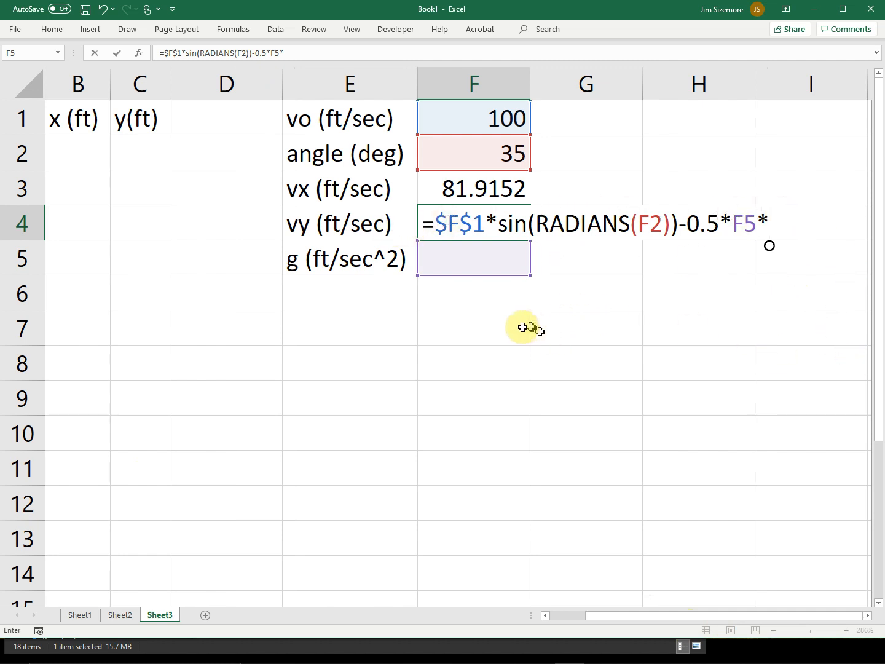
drag(732, 615, 639, 616)
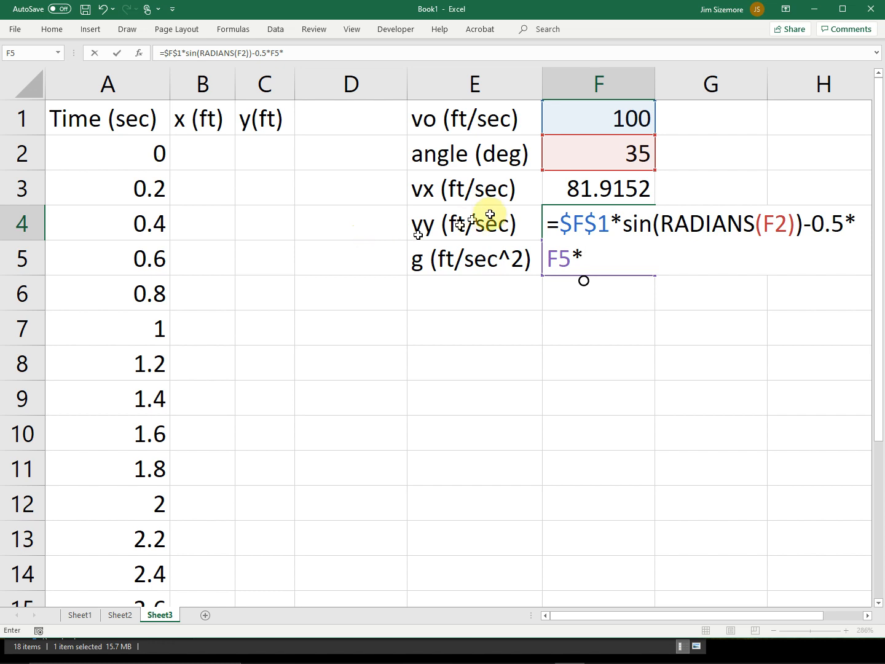
Step: Remove the unfinished gravity term from the F4 formula and enter it as =$F$1*sin(RADIANS(F2))
click(301, 53)
key(BackSpace)
key(BackSpace)
key(BackSpace)
key(BackSpace)
key(BackSpace)
key(BackSpace)
key(BackSpace)
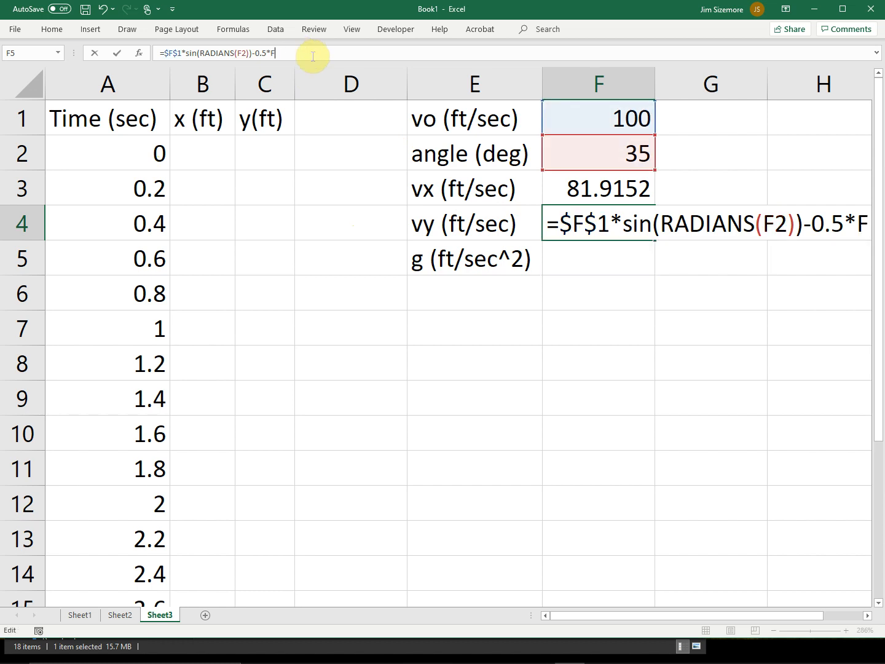
key(BackSpace)
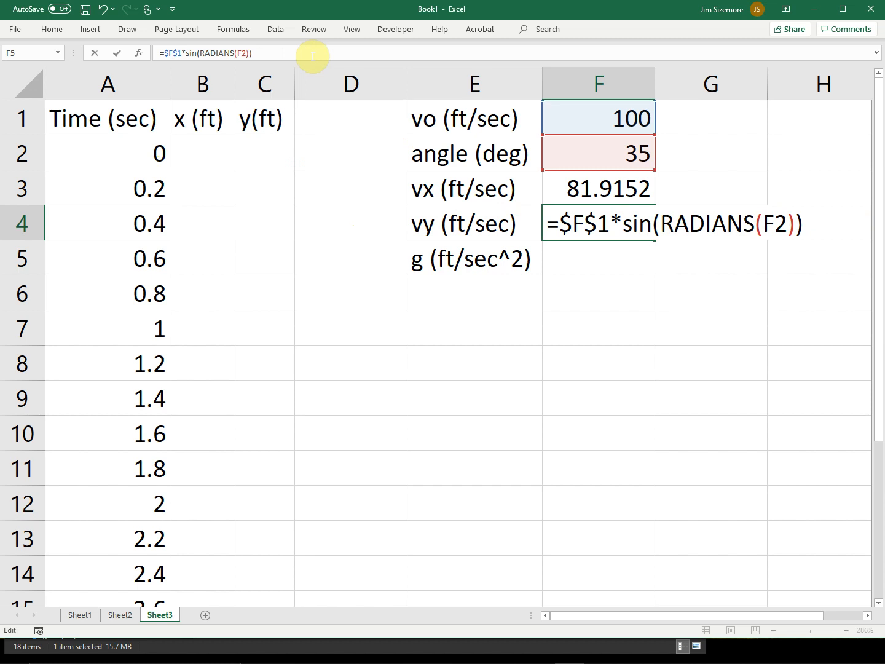
key(Return)
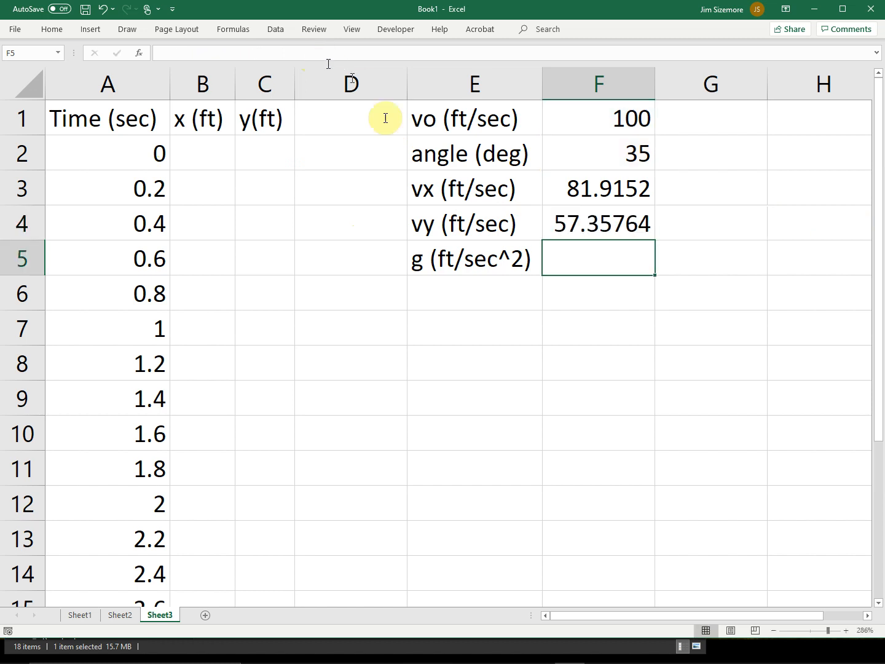
Step: Change the vertical velocity label in cell E4 to voy (ft/sec)
click(423, 221)
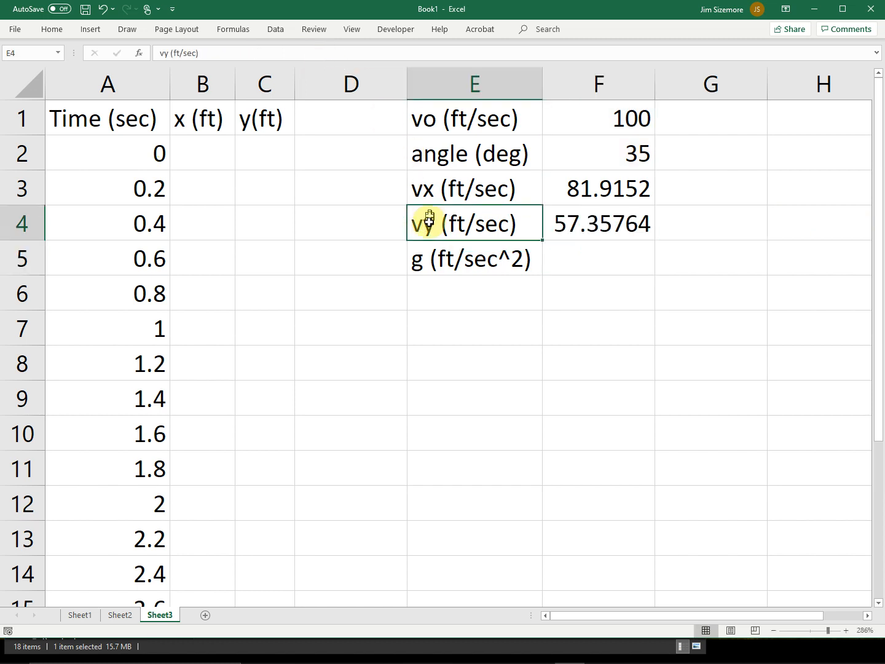
click(166, 55)
text(o)
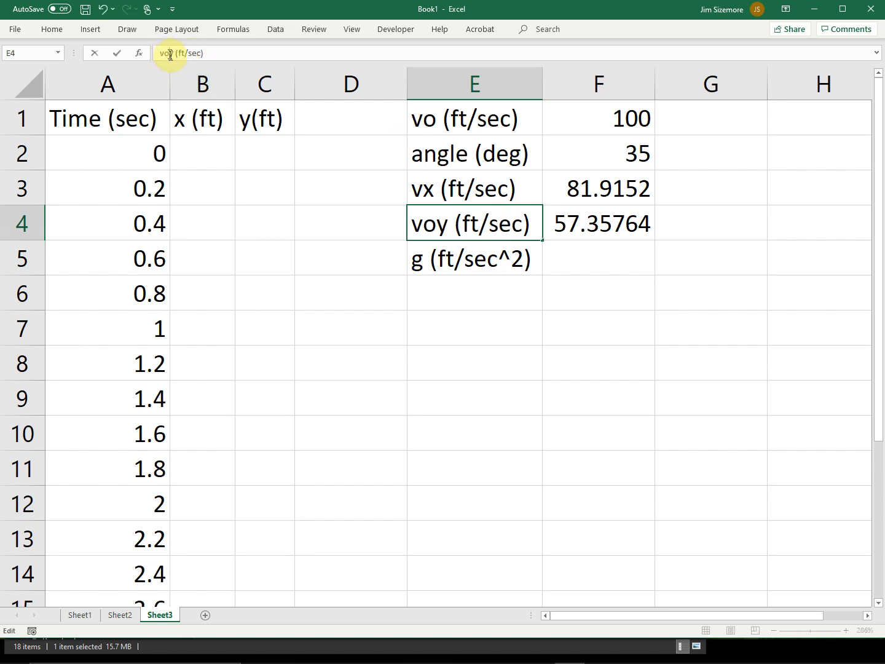
key(Return)
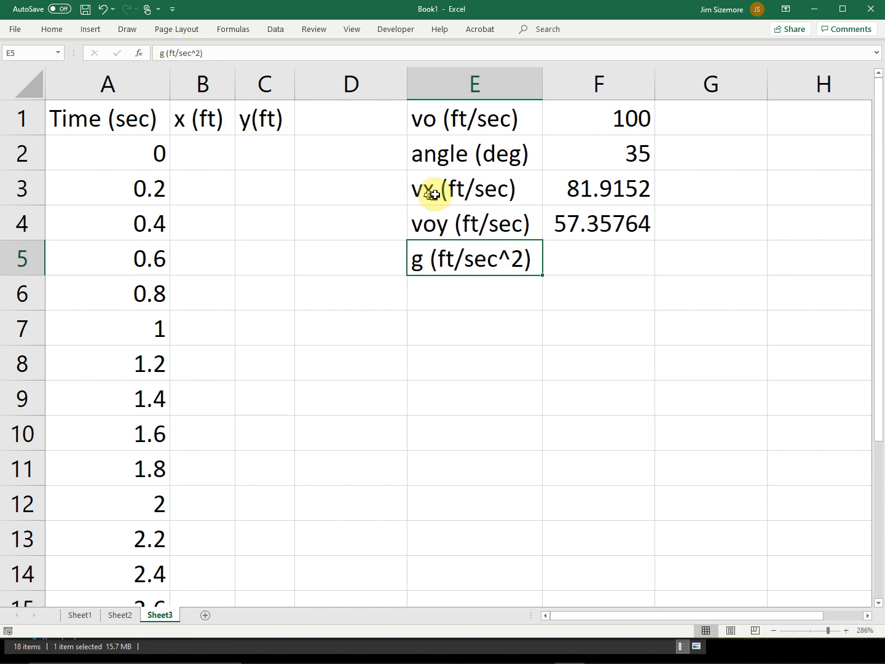
Step: Change the horizontal velocity label in cell E3 to vox (ft/sec)
click(433, 195)
click(165, 54)
click(163, 52)
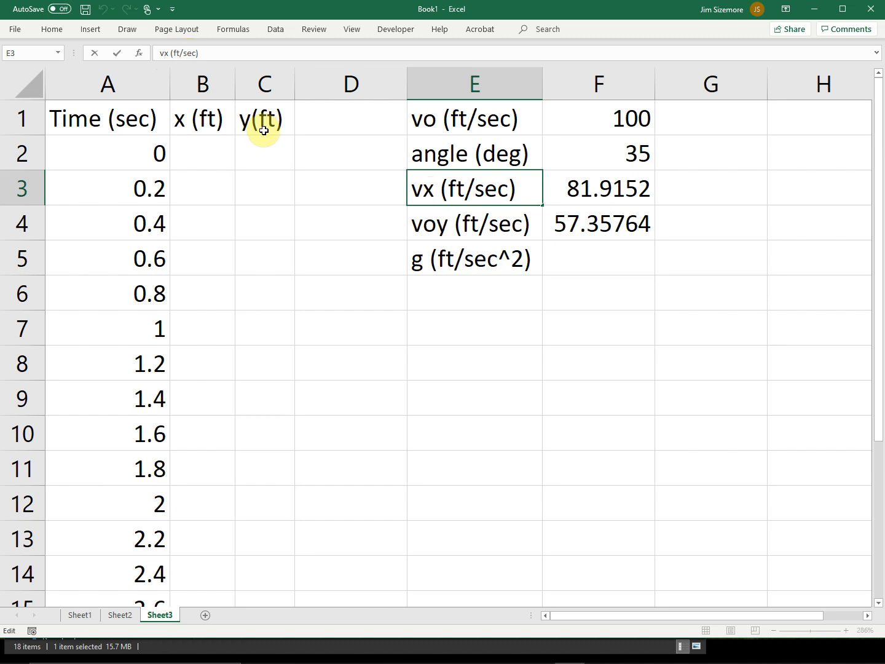
text(o)
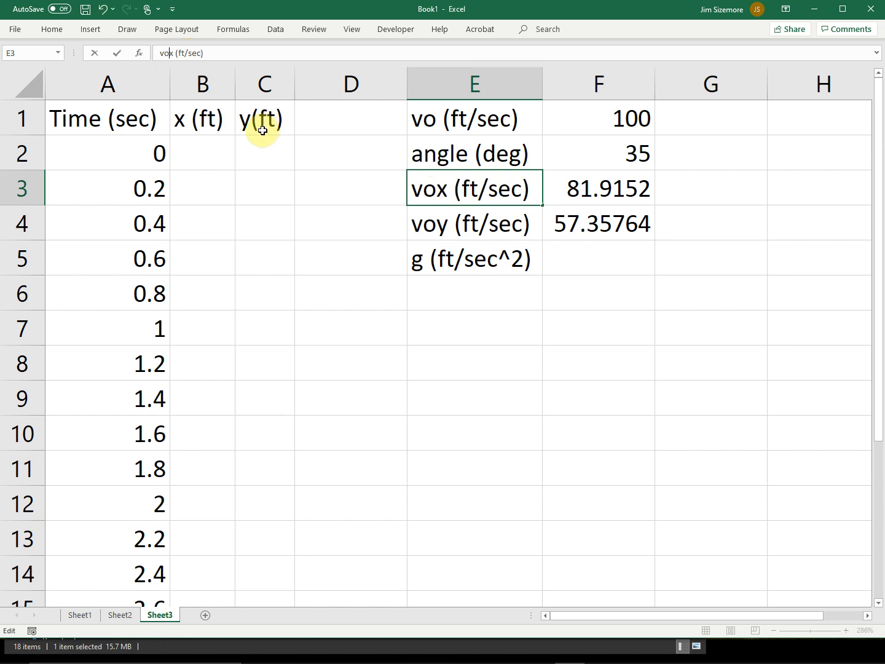
key(Return)
Step: Enter 32.2 as the gravity value in cell F5, beside the g (ft/sec^2) label
click(587, 258)
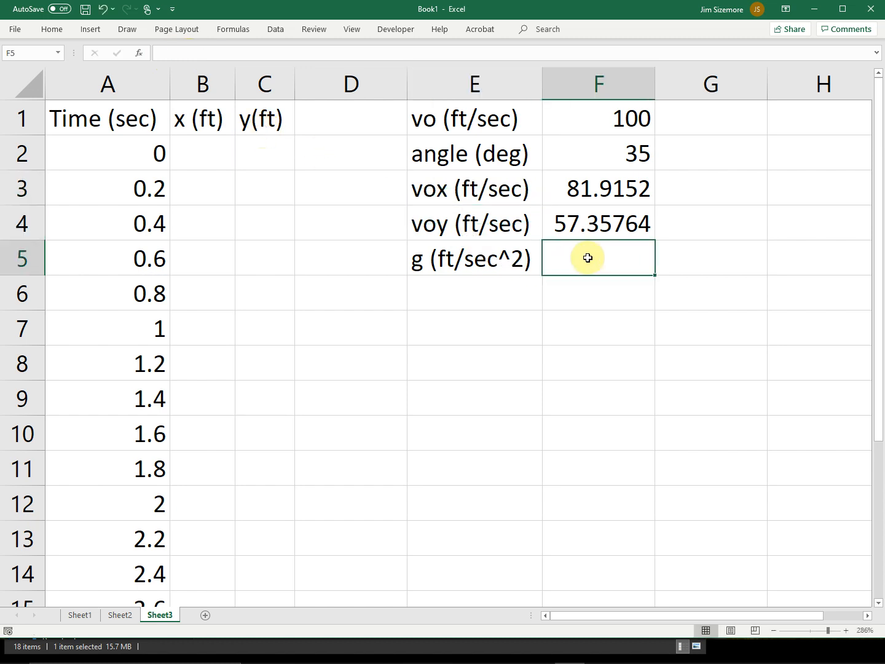
text(32.2)
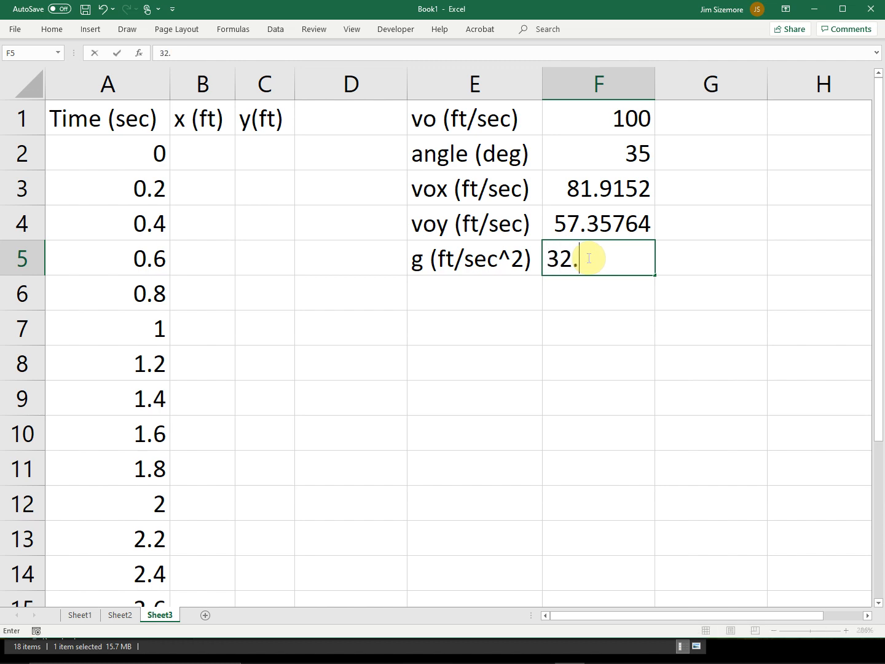